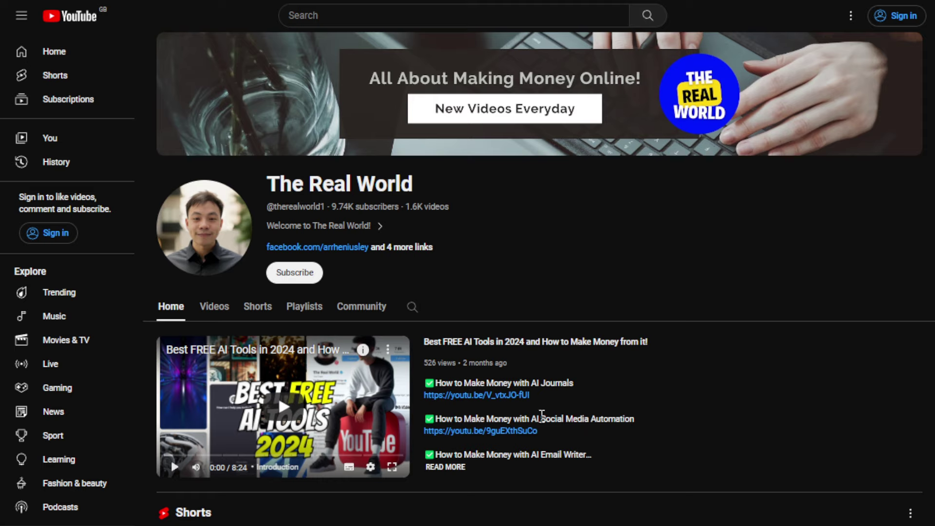
click(232, 305)
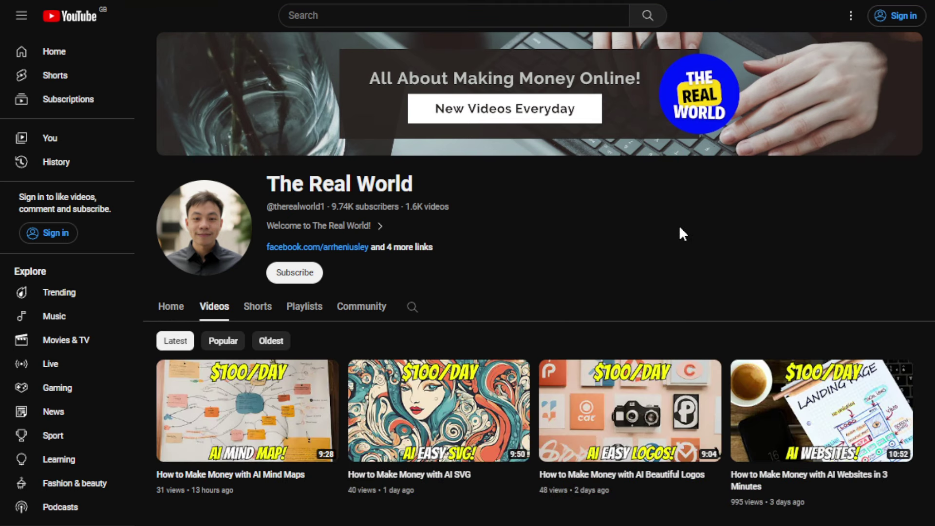
scroll(679, 229, down, 6)
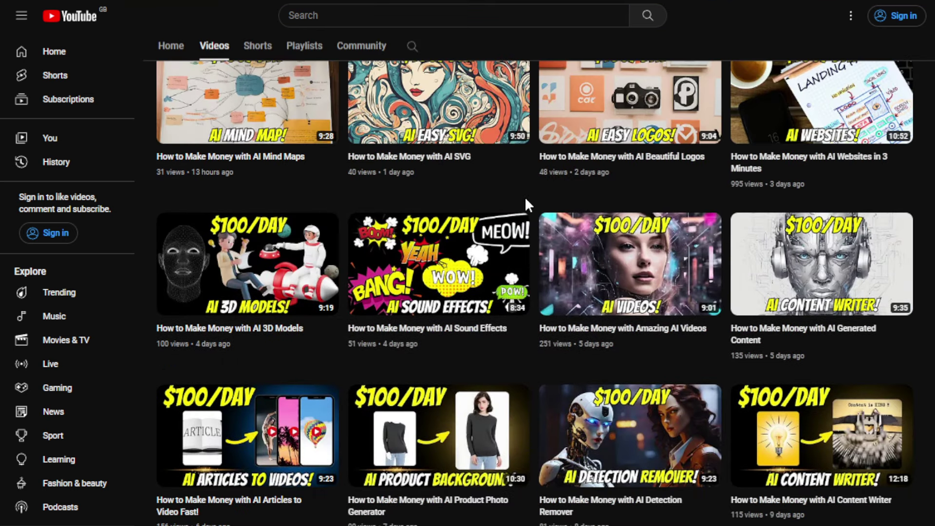
scroll(525, 197, down, 1)
scroll(526, 202, up, 3)
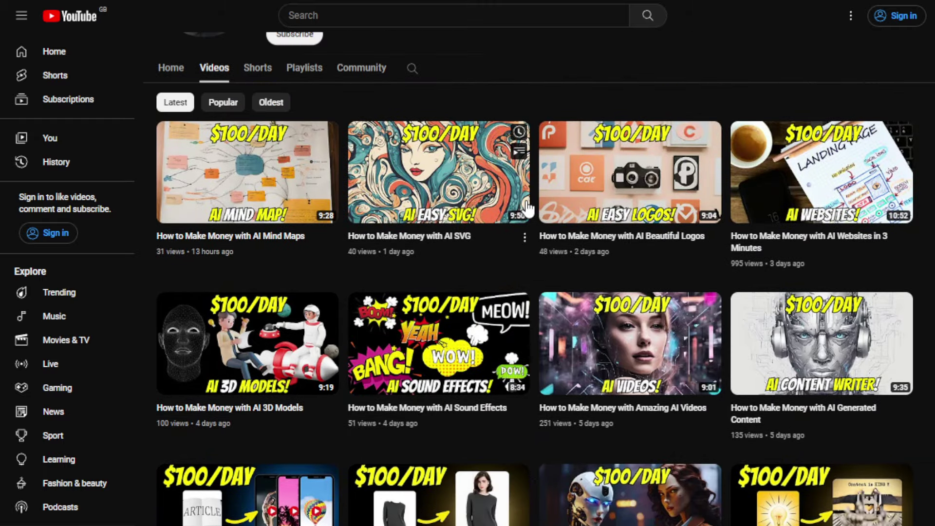
scroll(530, 214, down, 8)
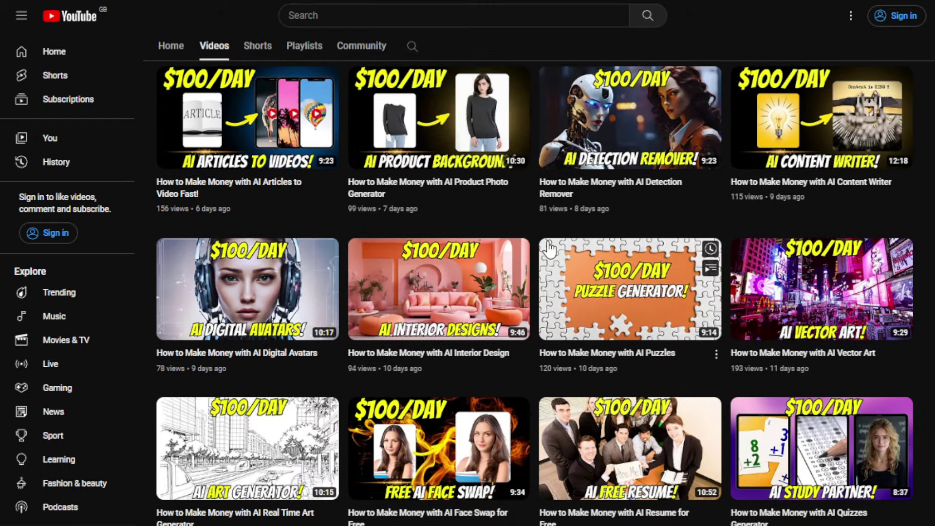
scroll(536, 263, down, 3)
scroll(536, 264, down, 3)
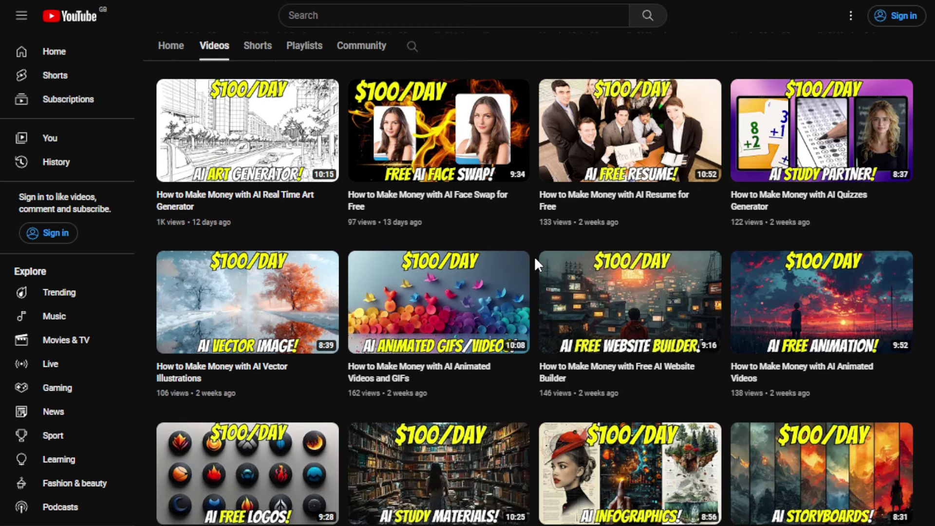
scroll(536, 264, down, 5)
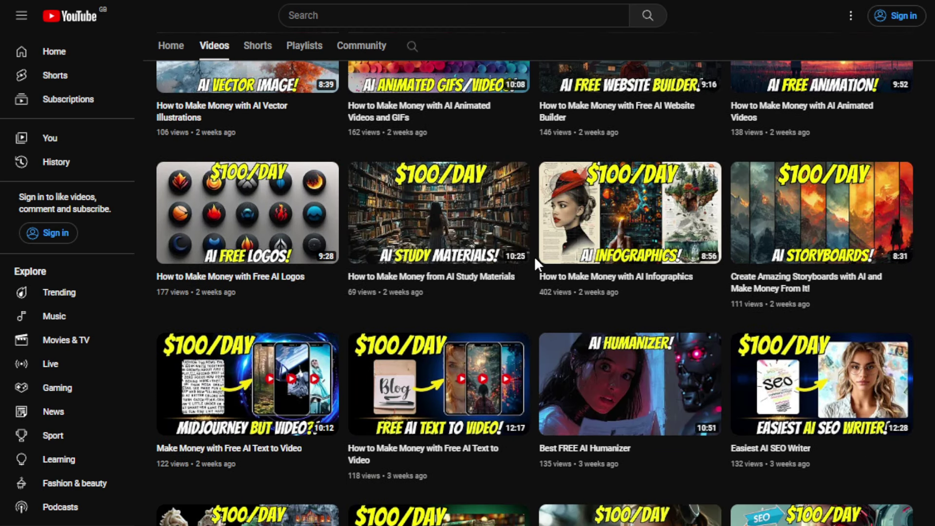
scroll(536, 259, down, 10)
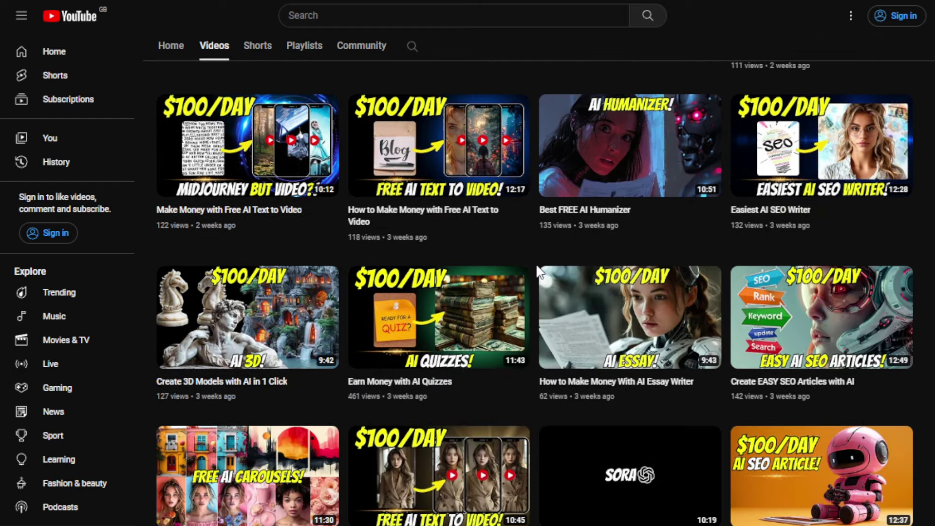
scroll(538, 267, down, 10)
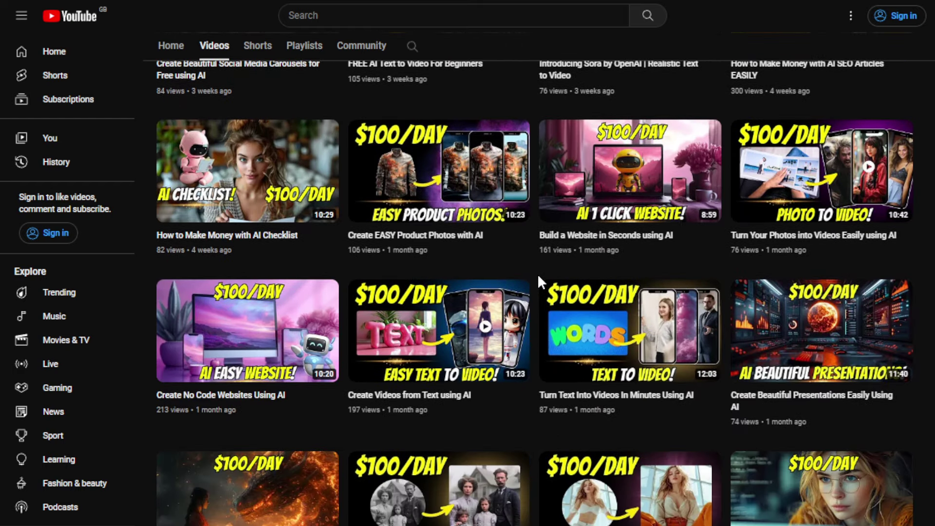
click(258, 46)
scroll(338, 302, down, 14)
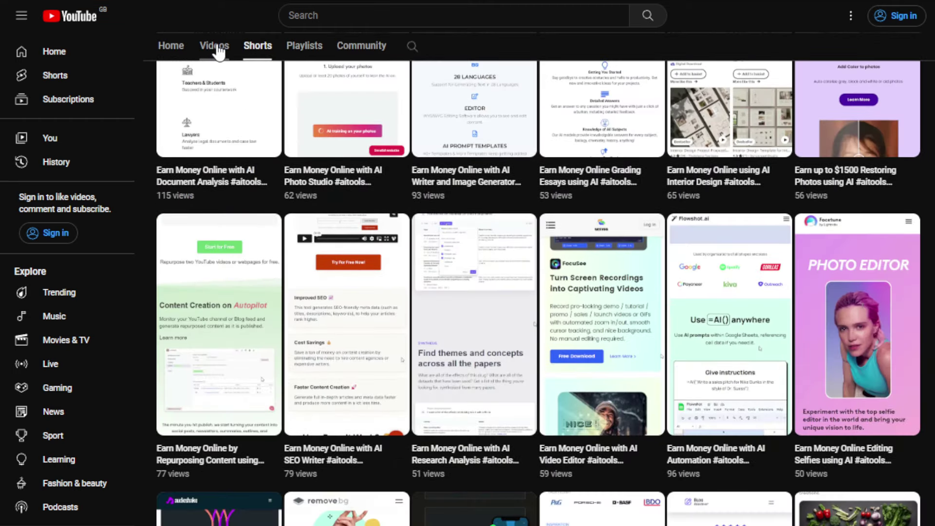
click(218, 49)
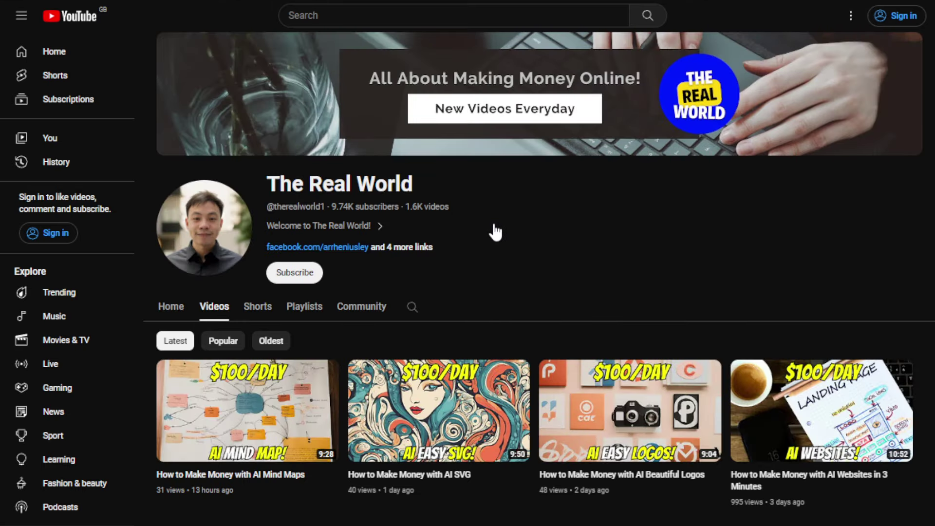
scroll(494, 230, down, 15)
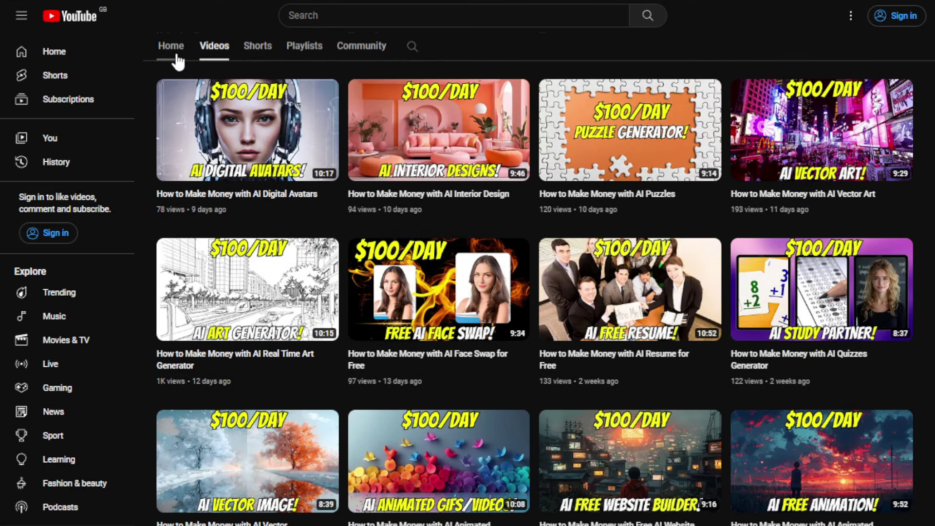
click(178, 57)
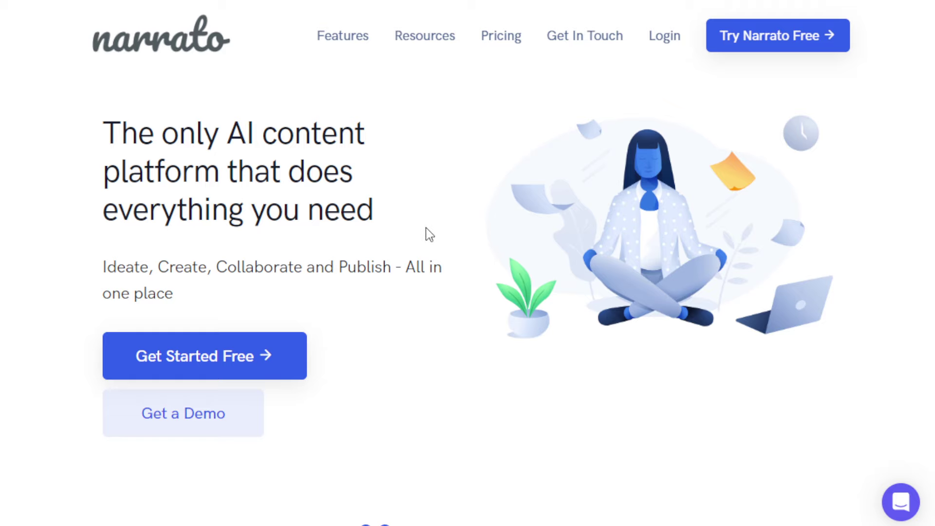
Step: Scroll Narrato's home page down to the three-column feature section on AI, workflow and collaboration
scroll(426, 227, down, 8)
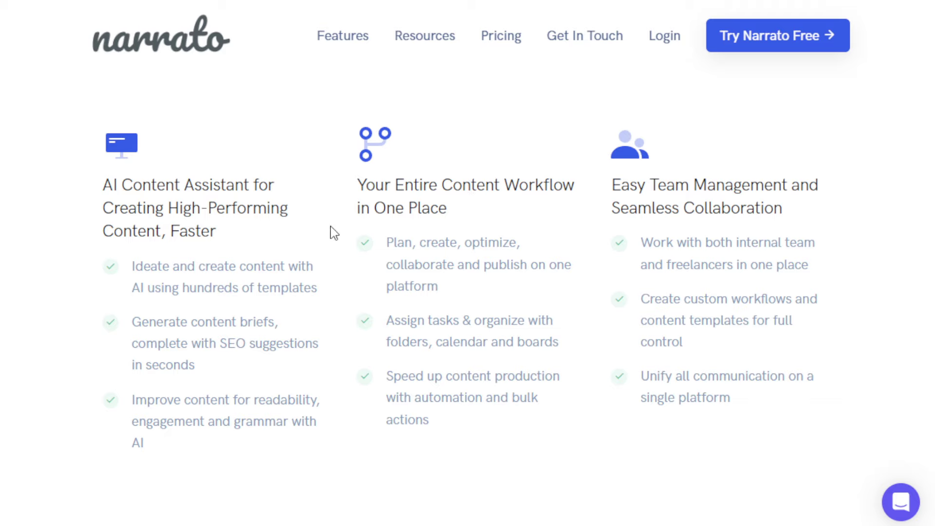
Step: Scroll past the awards and press logos to the AI Content Assistant feature bullets
scroll(331, 243, down, 5)
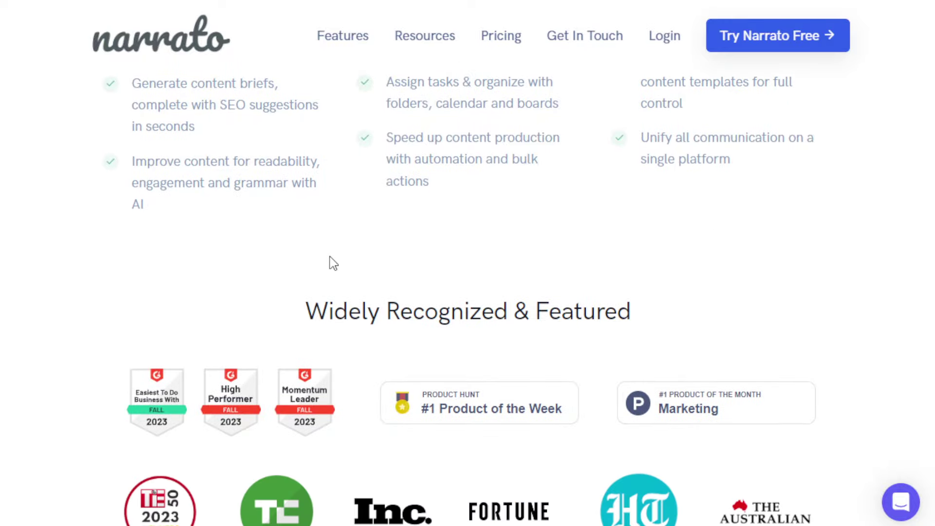
scroll(331, 263, down, 8)
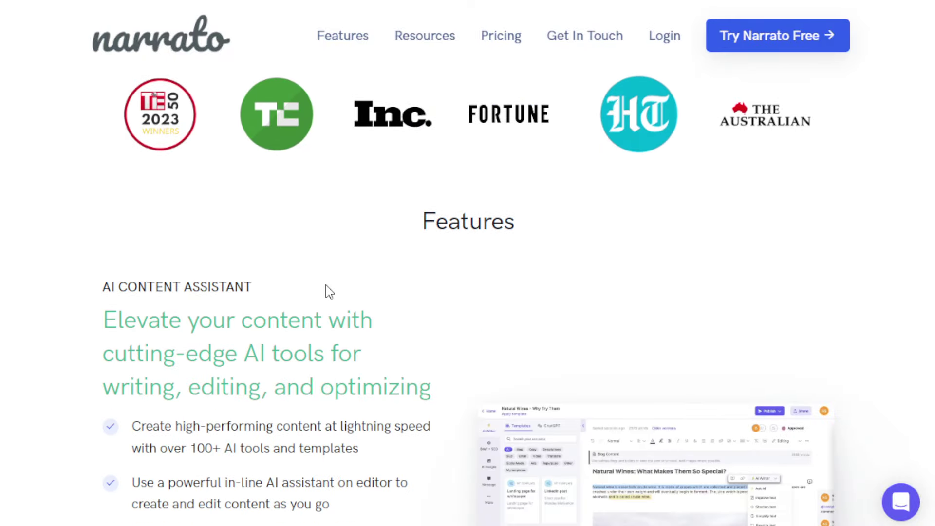
scroll(330, 291, down, 2)
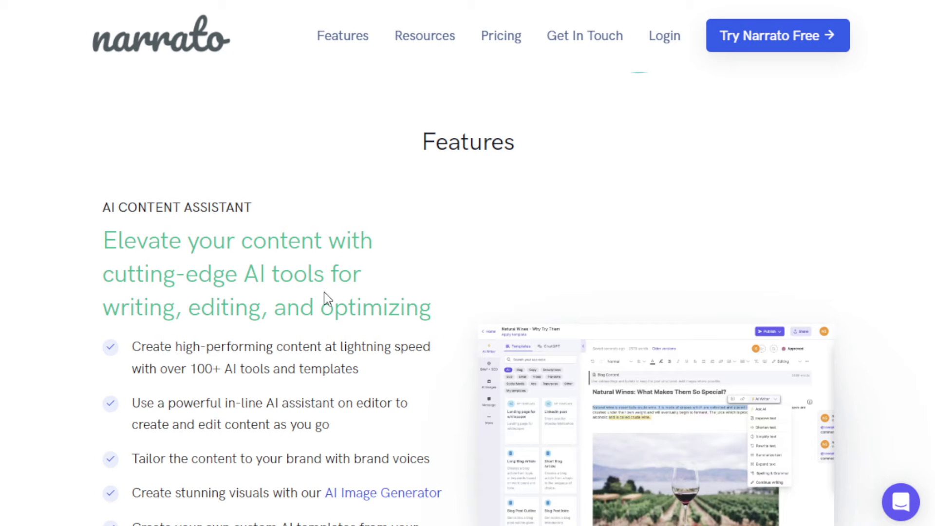
scroll(327, 297, down, 3)
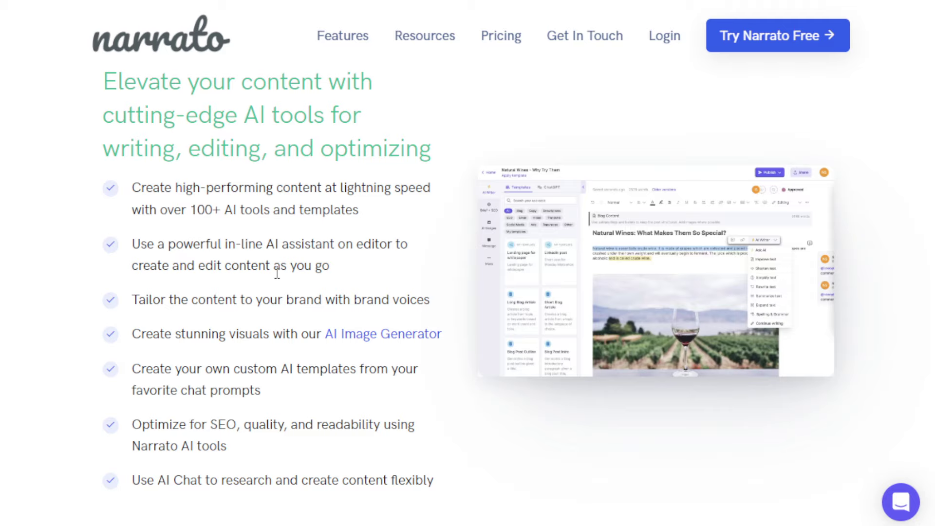
Step: Scroll down through the homepage to Content Publishing, then back up to the AI tools list
scroll(277, 273, down, 6)
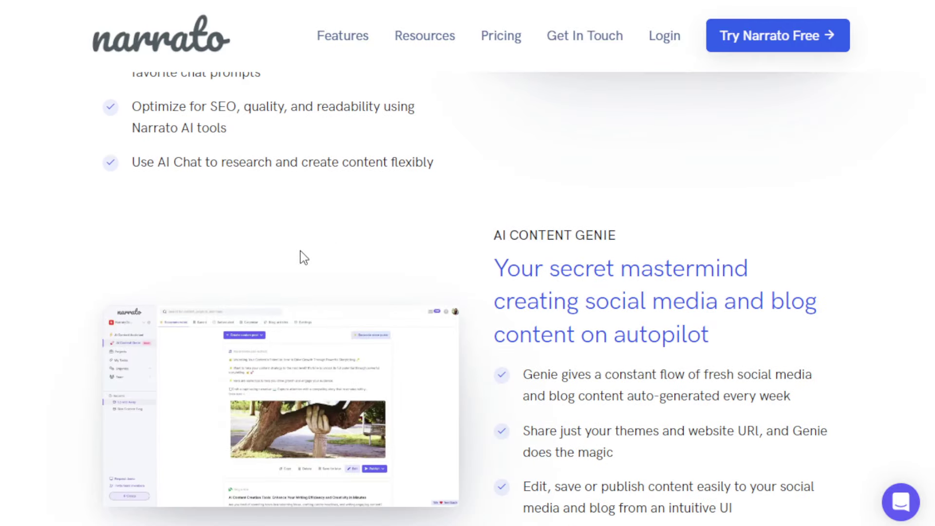
scroll(357, 242, down, 3)
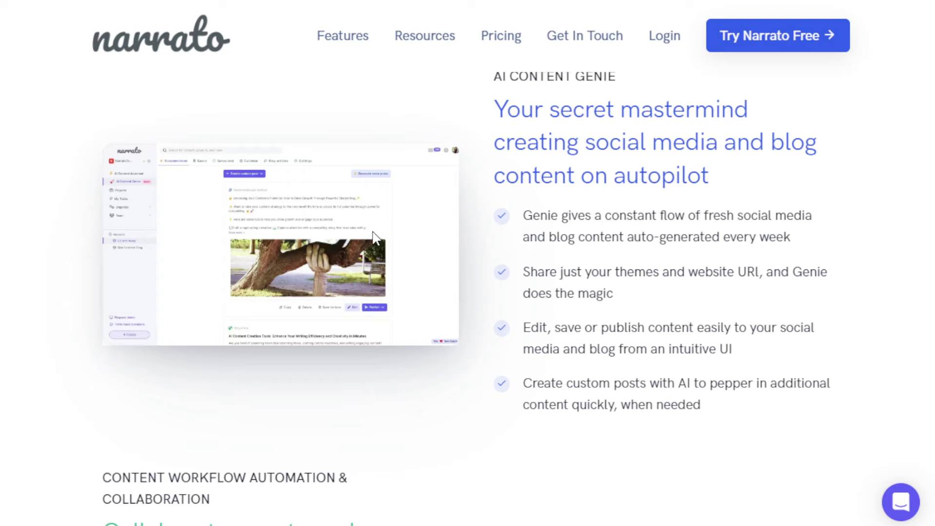
scroll(379, 224, down, 4)
scroll(375, 285, down, 2)
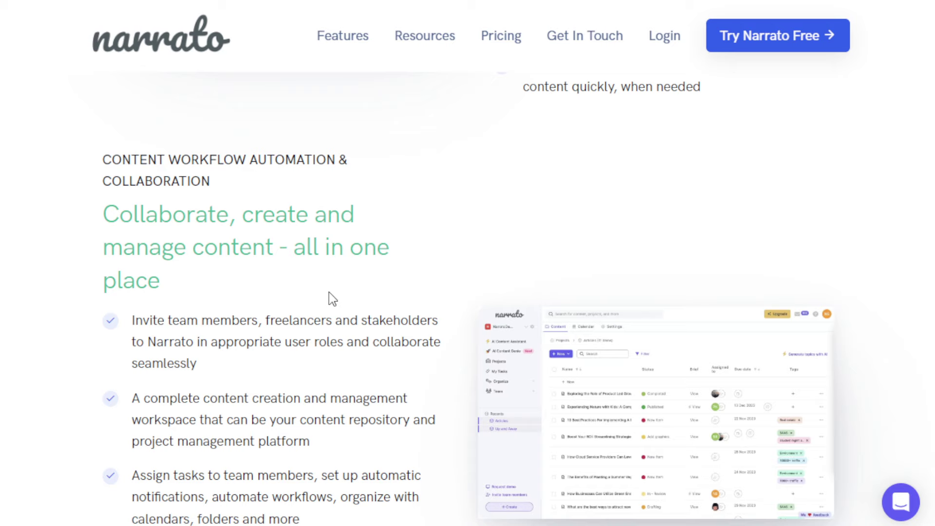
scroll(325, 298, down, 2)
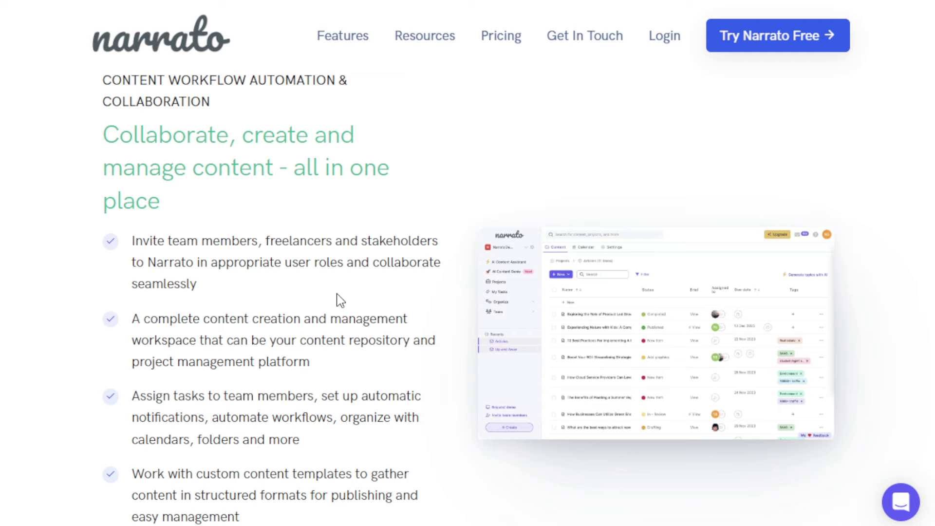
scroll(339, 295, down, 7)
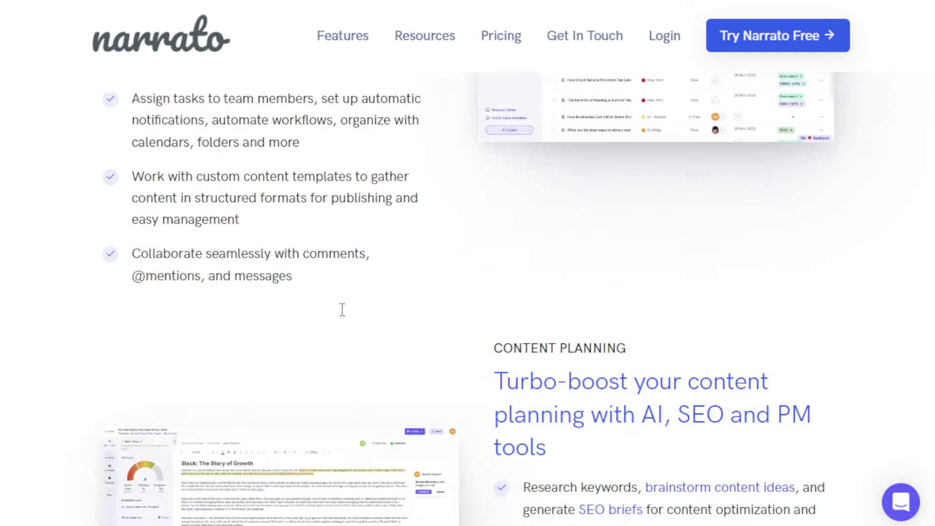
scroll(343, 312, down, 2)
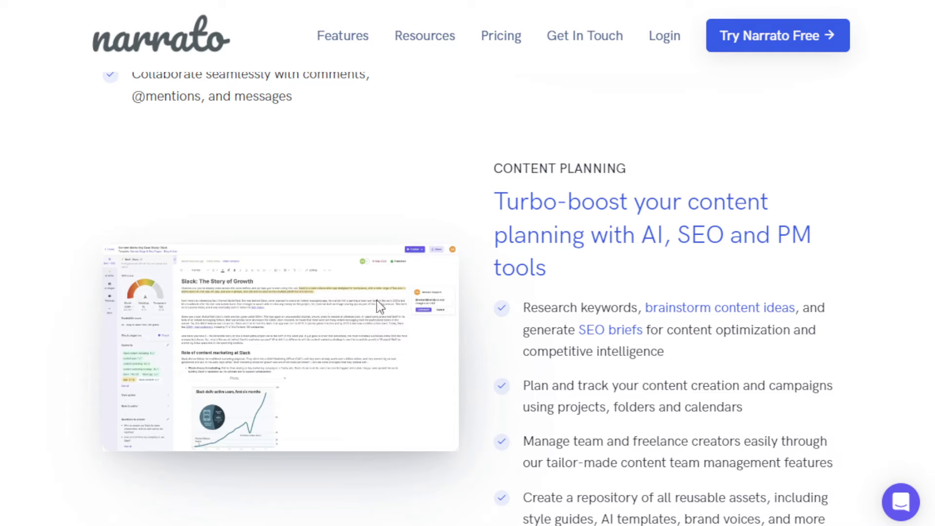
scroll(445, 246, down, 2)
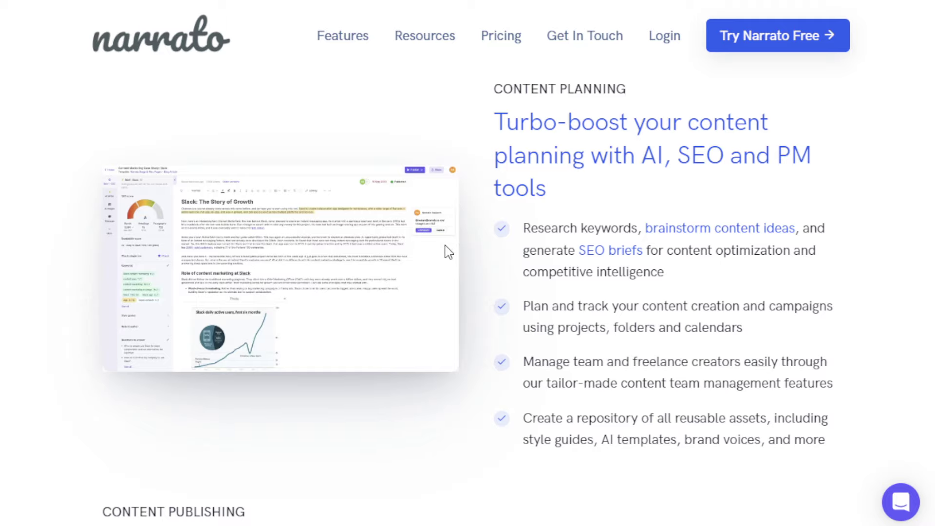
scroll(446, 244, down, 8)
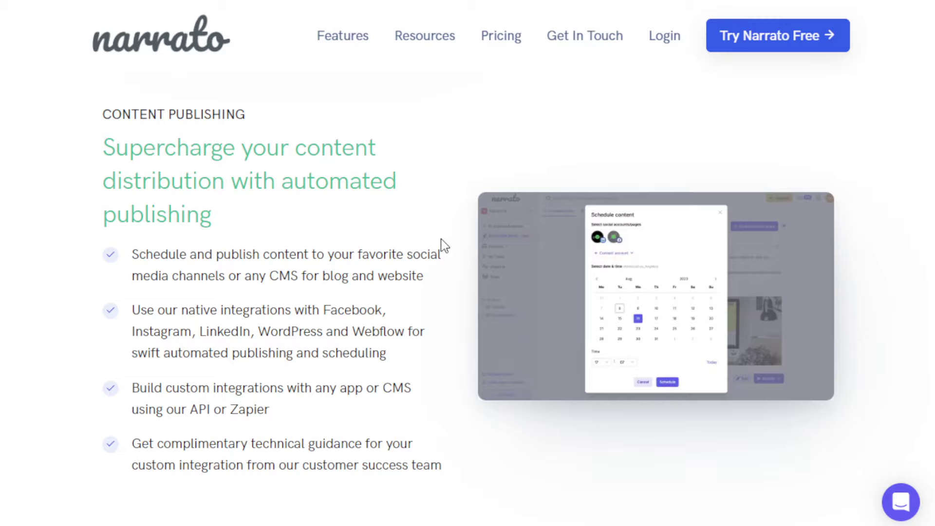
scroll(419, 351, up, 20)
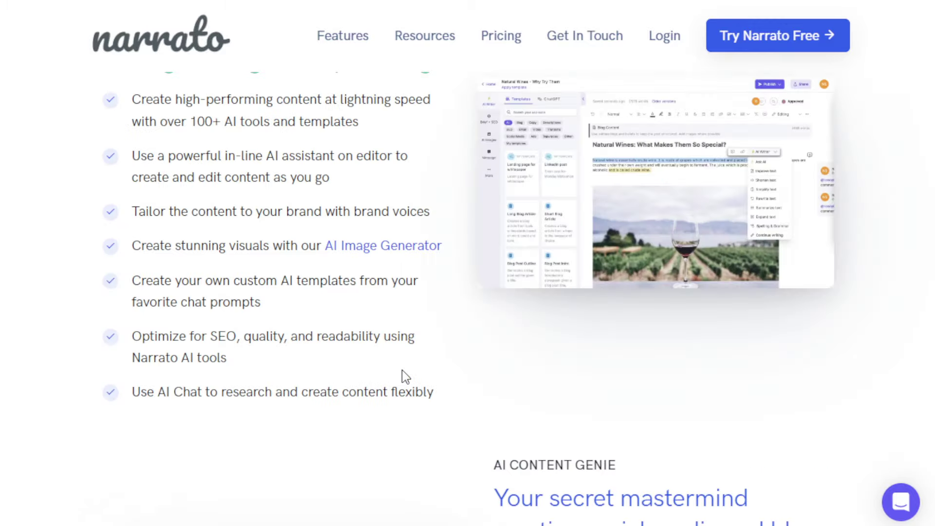
scroll(405, 378, up, 2)
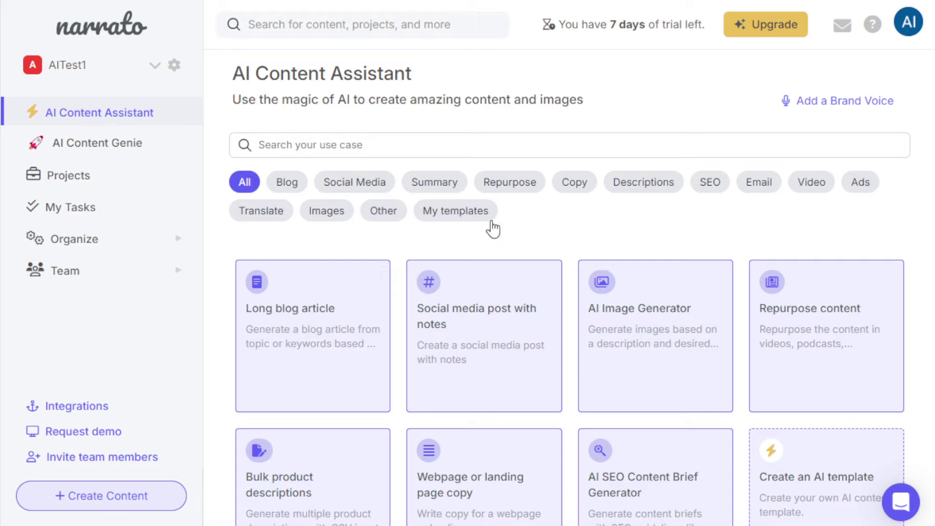
Step: Browse the template cards, like Repurpose content and Bulk product descriptions, then return upward
scroll(579, 236, down, 8)
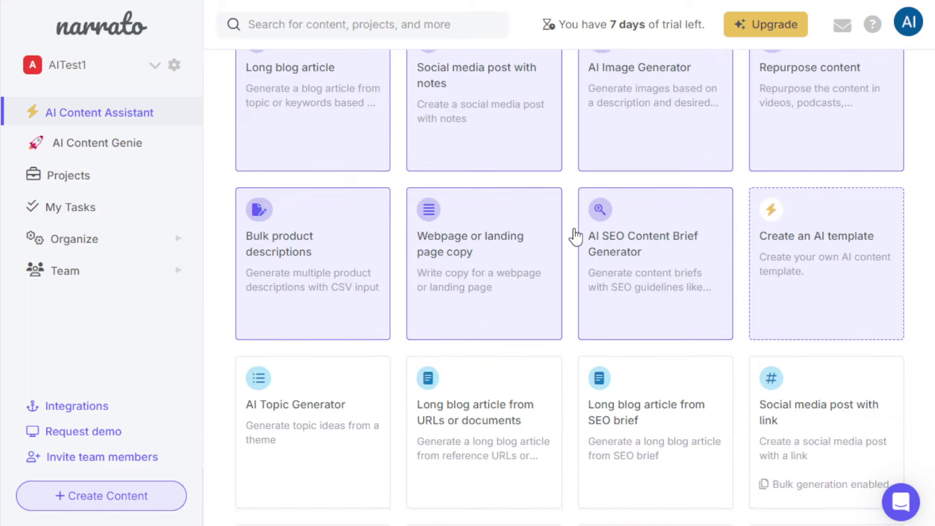
scroll(565, 247, down, 5)
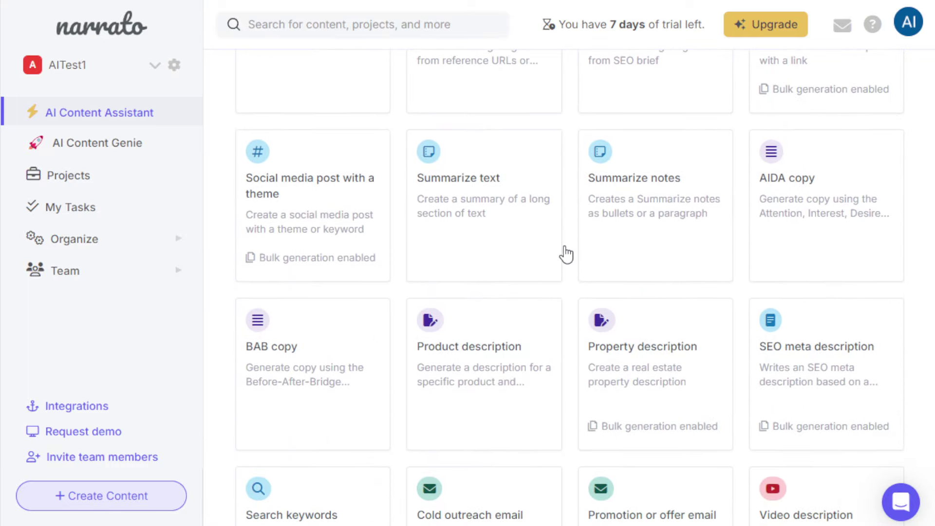
scroll(572, 255, down, 3)
scroll(574, 255, down, 6)
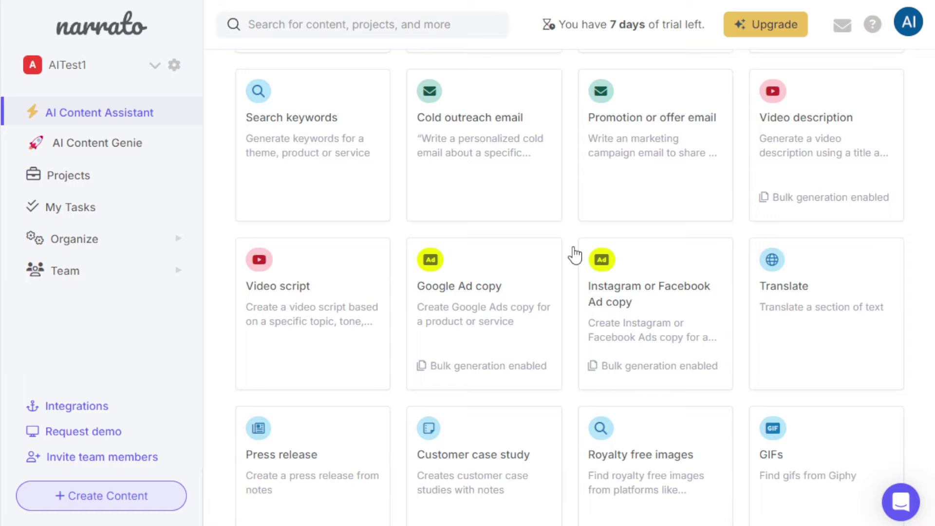
scroll(573, 262, up, 20)
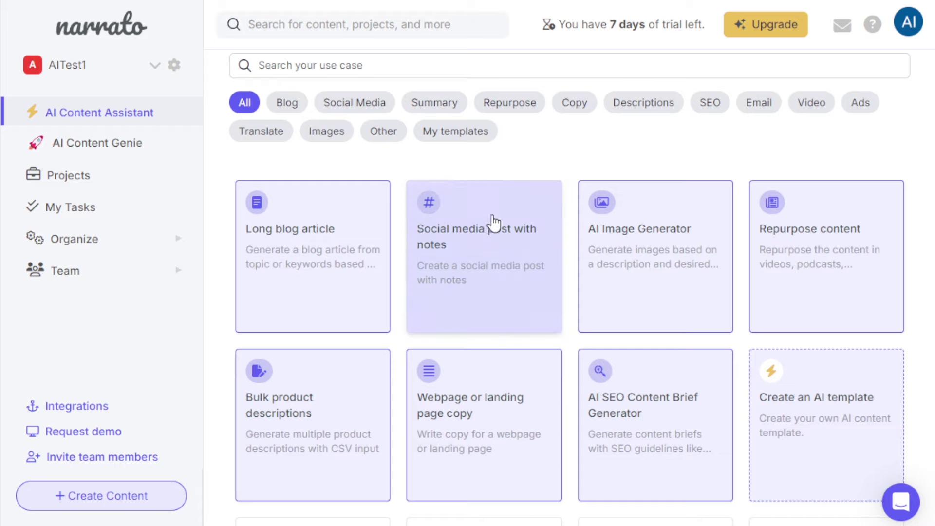
scroll(681, 256, down, 2)
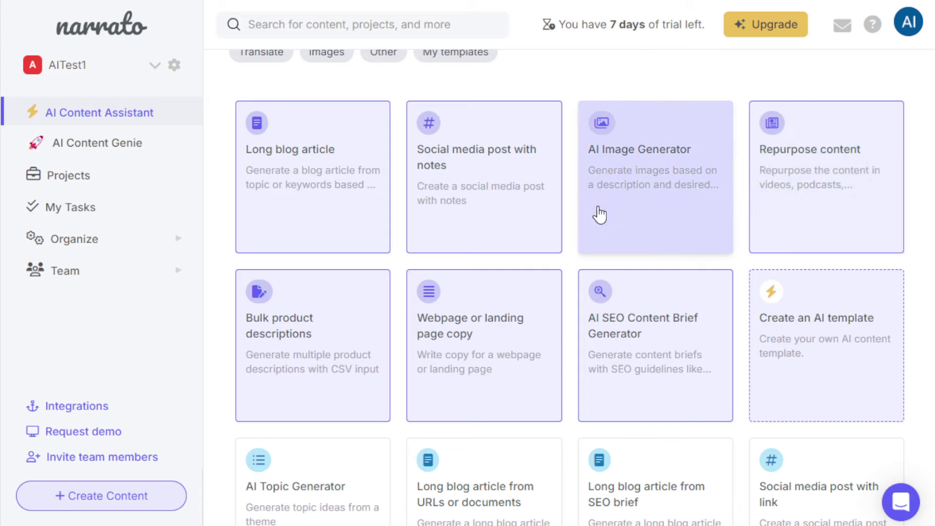
scroll(568, 261, down, 5)
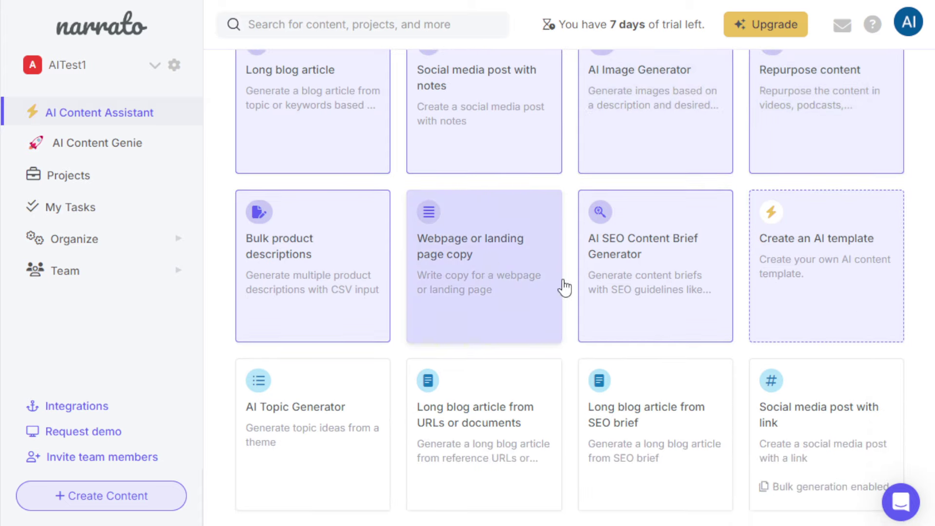
scroll(585, 278, down, 4)
scroll(350, 224, down, 9)
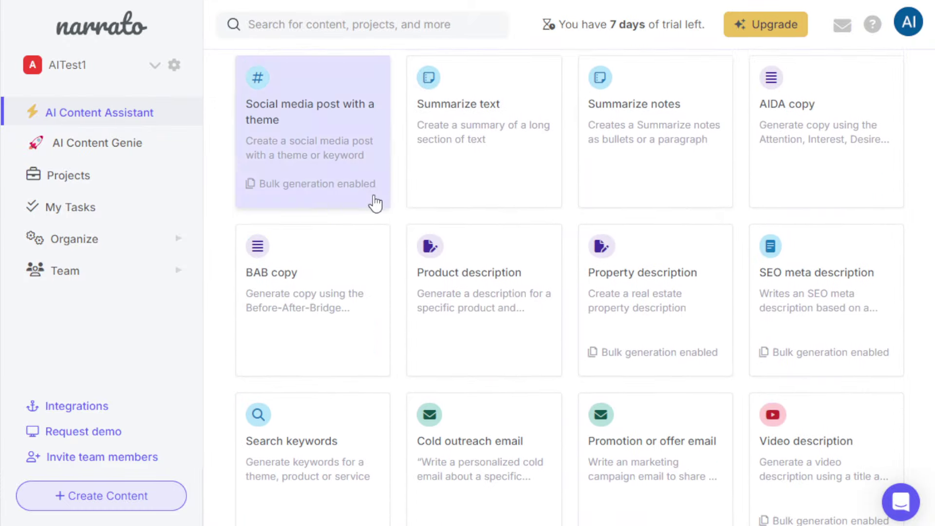
scroll(708, 324, down, 2)
scroll(601, 319, down, 2)
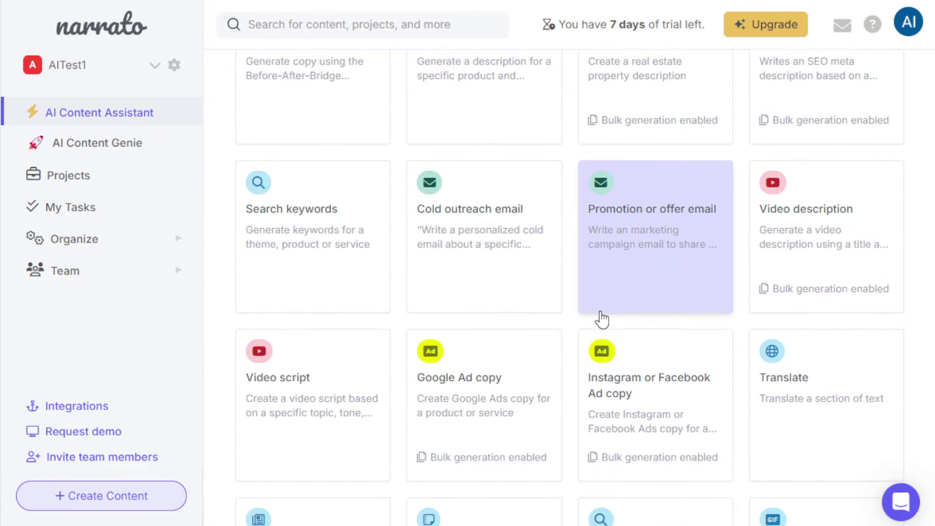
scroll(516, 380, down, 3)
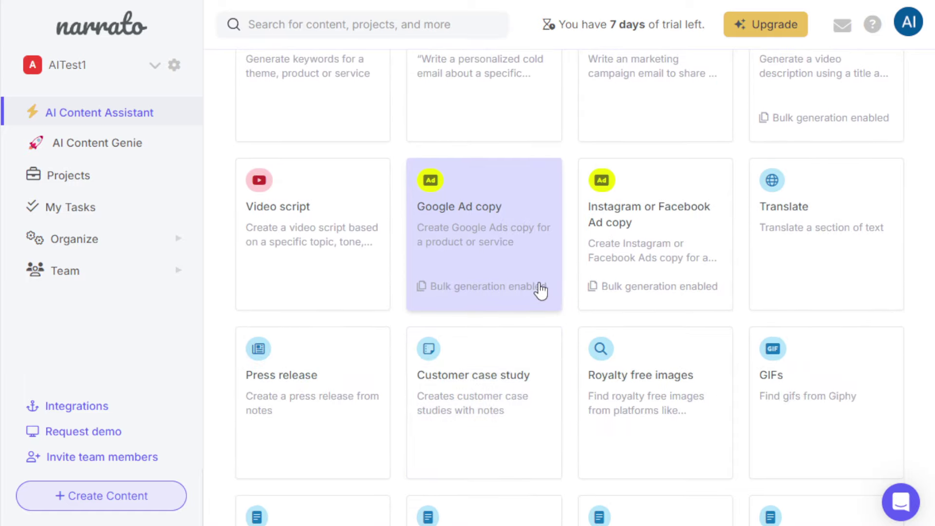
scroll(546, 297, down, 15)
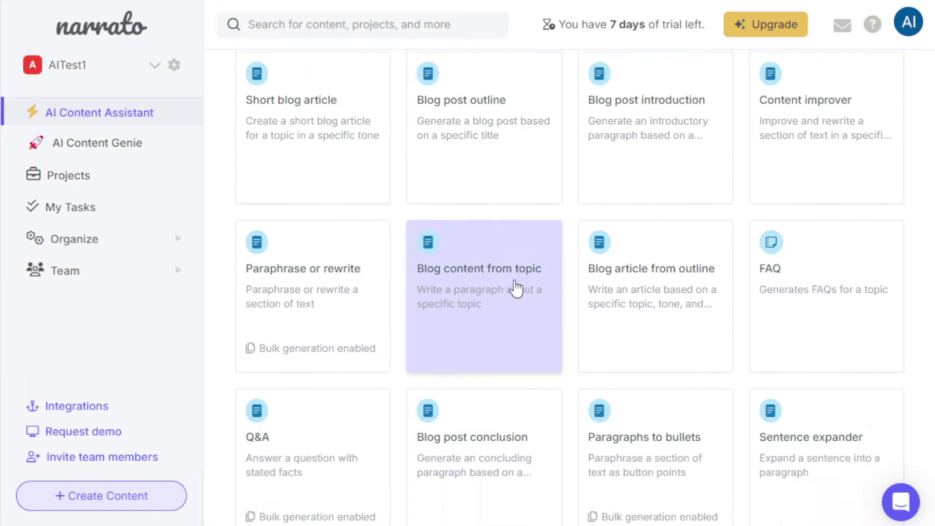
scroll(545, 282, down, 15)
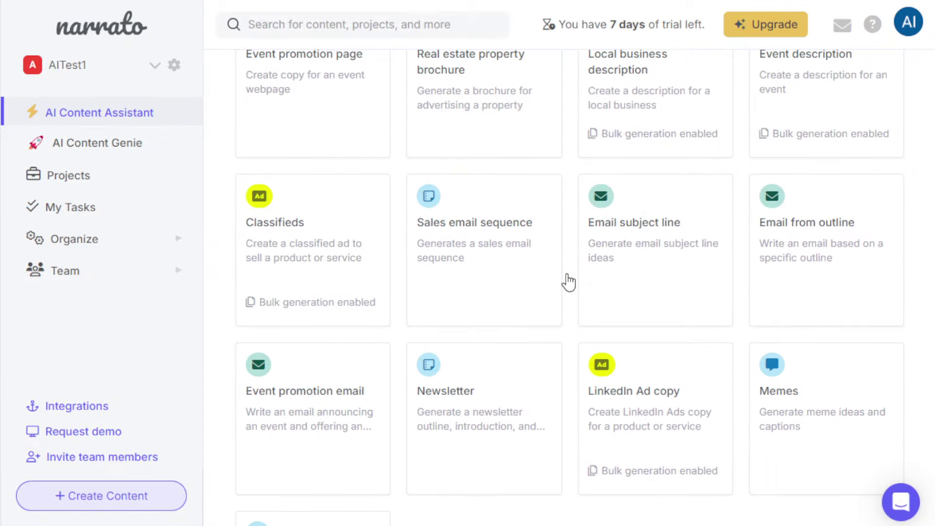
scroll(569, 286, up, 3)
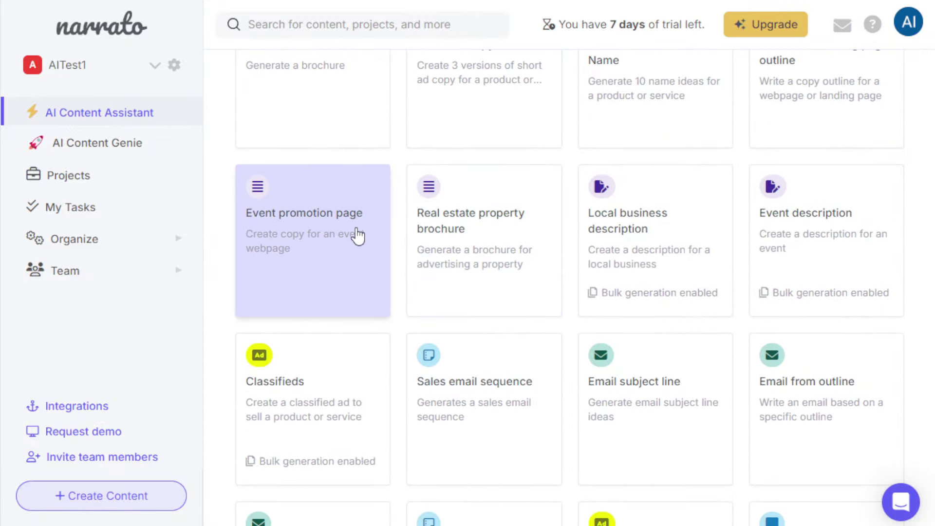
scroll(522, 334, up, 20)
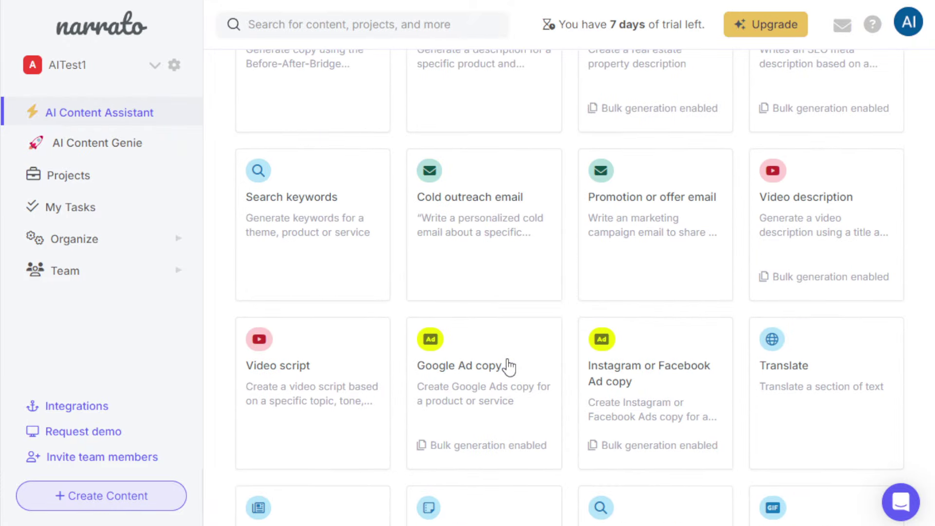
scroll(509, 368, up, 10)
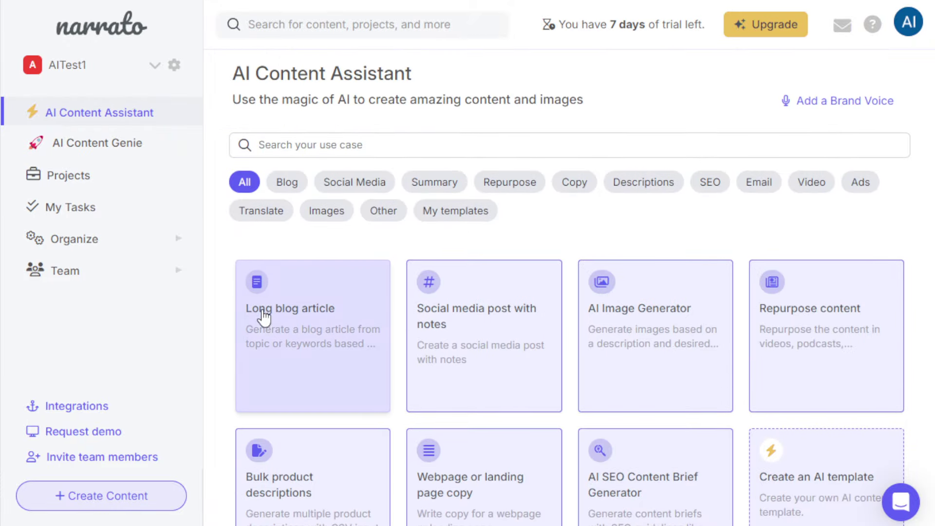
Step: Open the Long blog article template and look at its 'Create using' methods
click(290, 351)
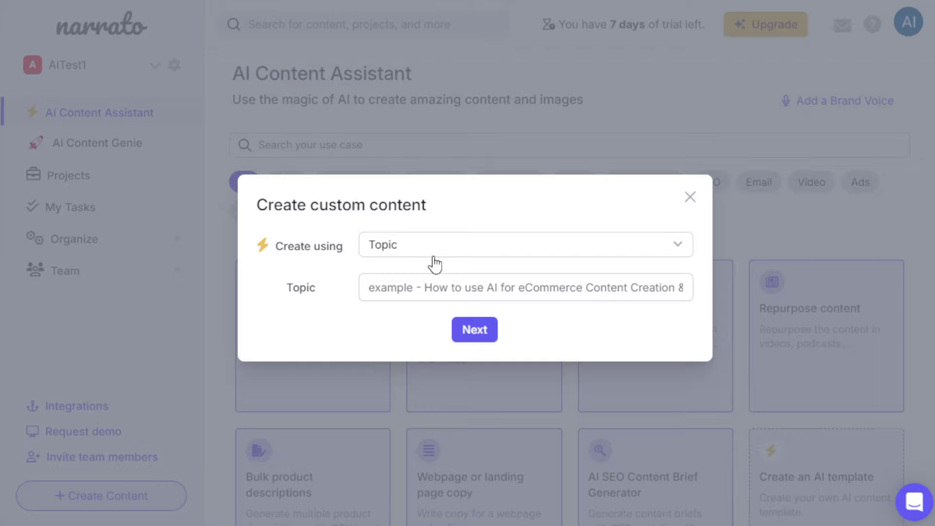
click(489, 234)
click(490, 234)
click(480, 243)
click(453, 254)
click(451, 253)
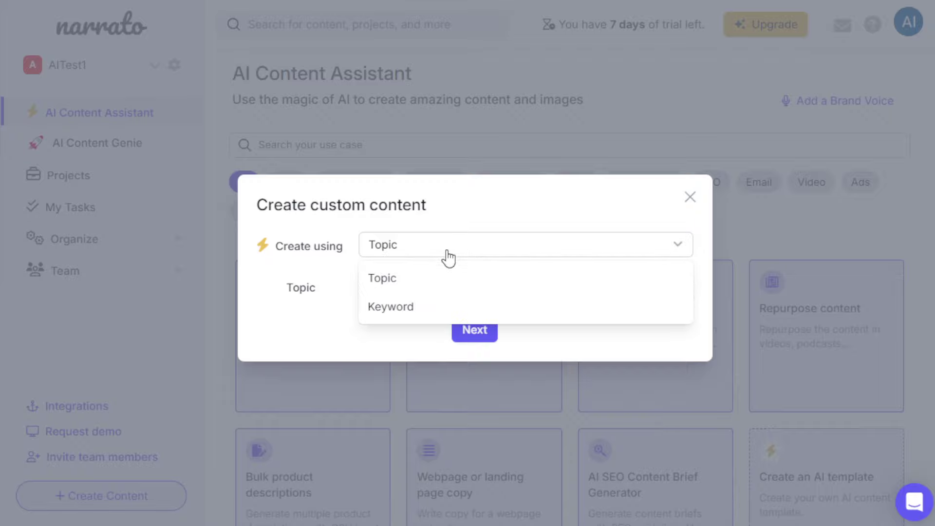
click(449, 252)
click(420, 255)
Step: Keep 'Create using' on Topic, enter the topic 'How Practicing Mindfulness Can Transform Your Life', and generate the brief
click(402, 305)
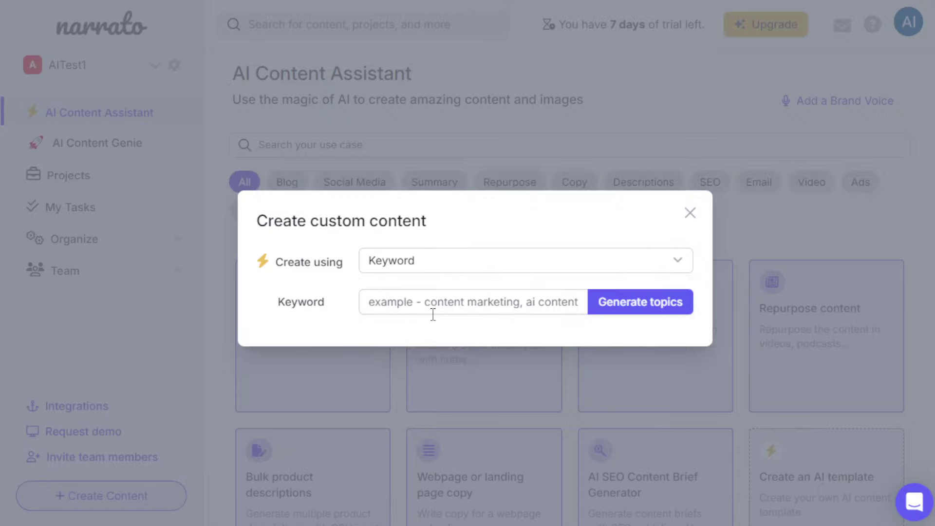
click(445, 269)
click(437, 293)
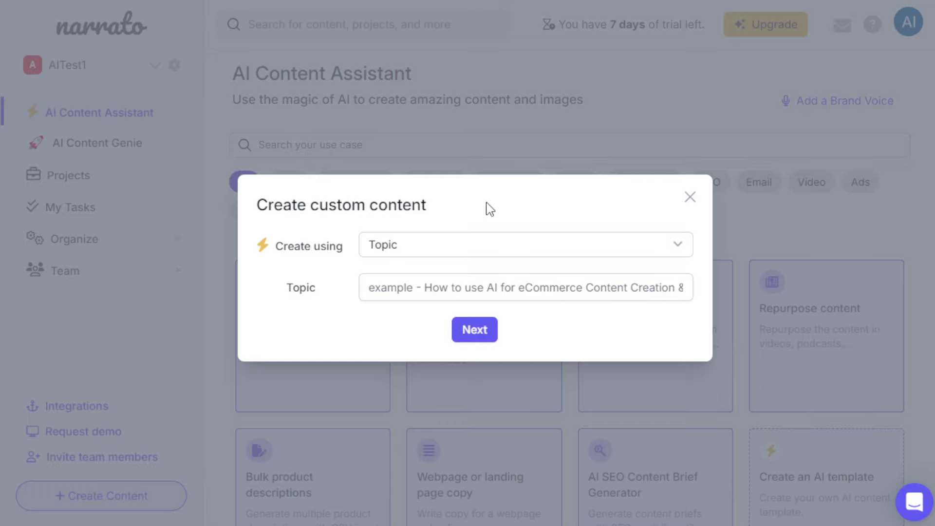
click(434, 289)
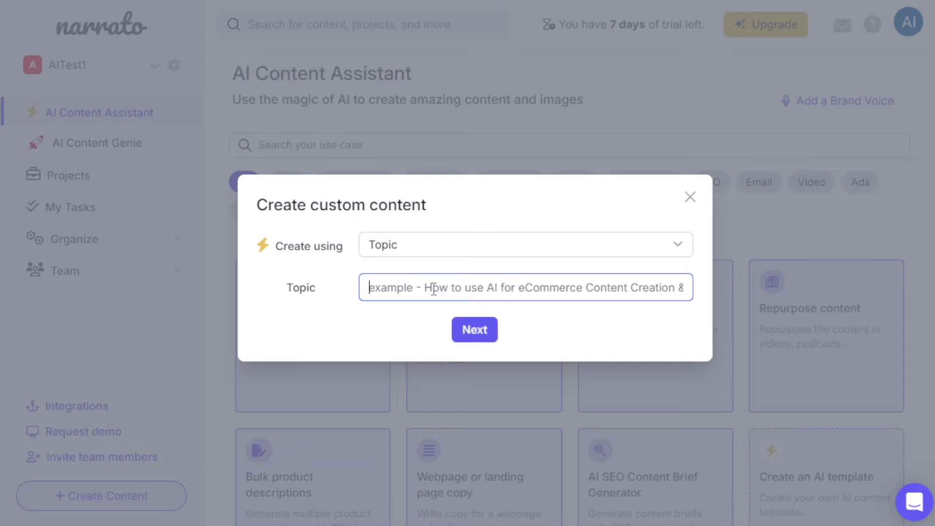
text(How Prac)
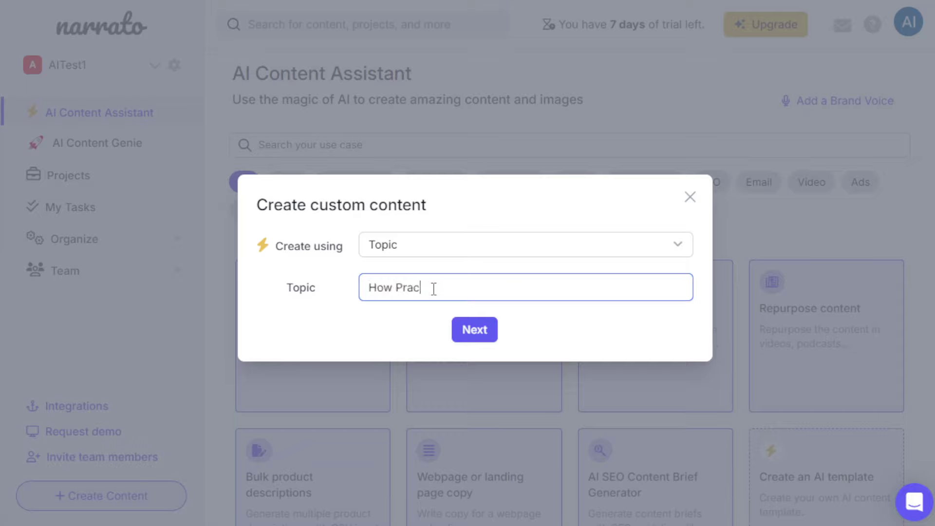
text(ticing Mindfulness Can Transform Your Life)
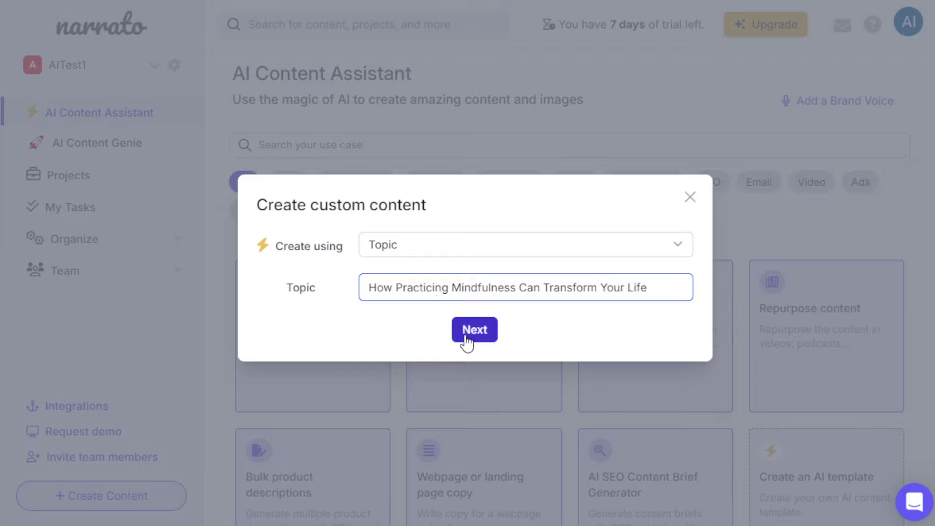
click(467, 336)
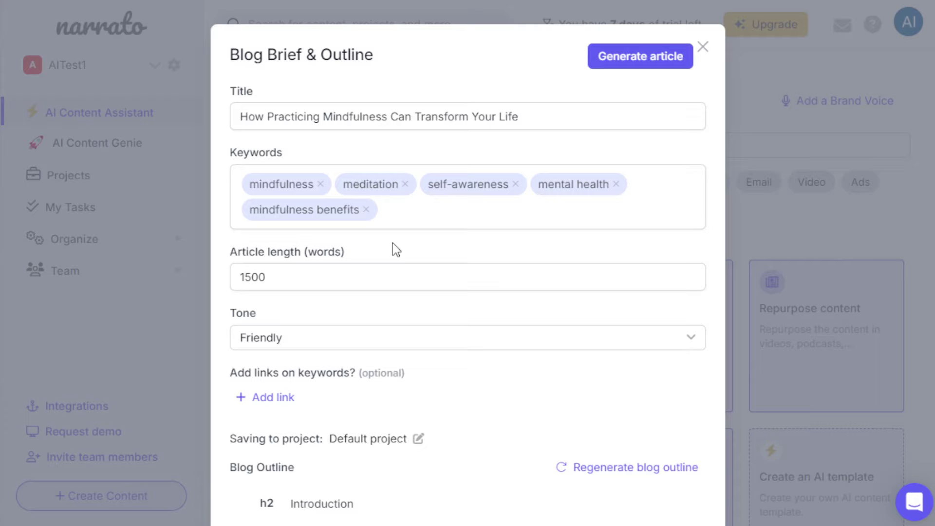
Step: Confirm the brief's 1500-word article length and keep the Friendly tone
click(285, 273)
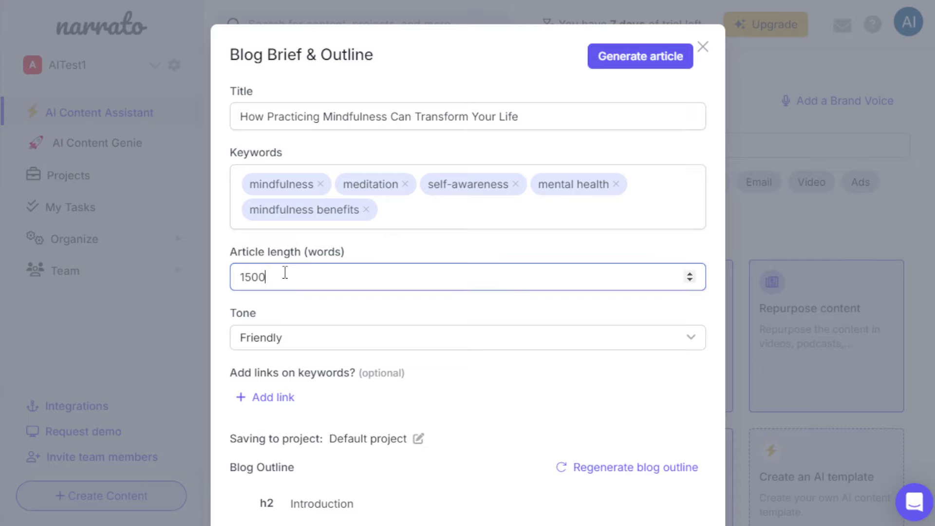
scroll(390, 244, down, 3)
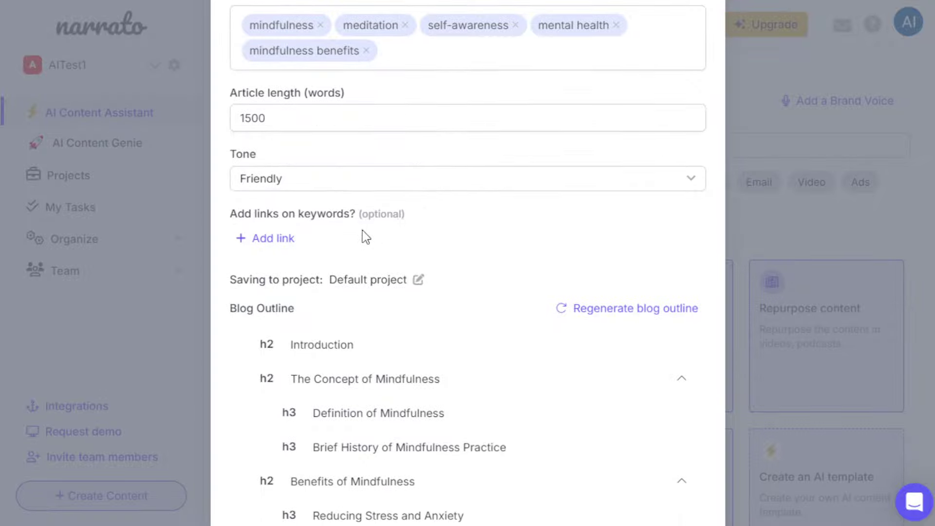
click(390, 182)
scroll(408, 268, down, 10)
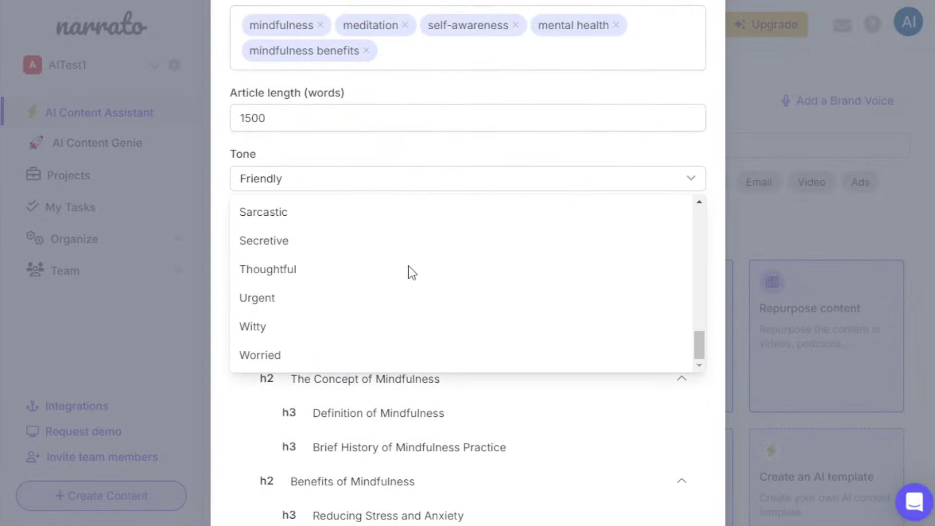
click(410, 143)
scroll(452, 155, down, 2)
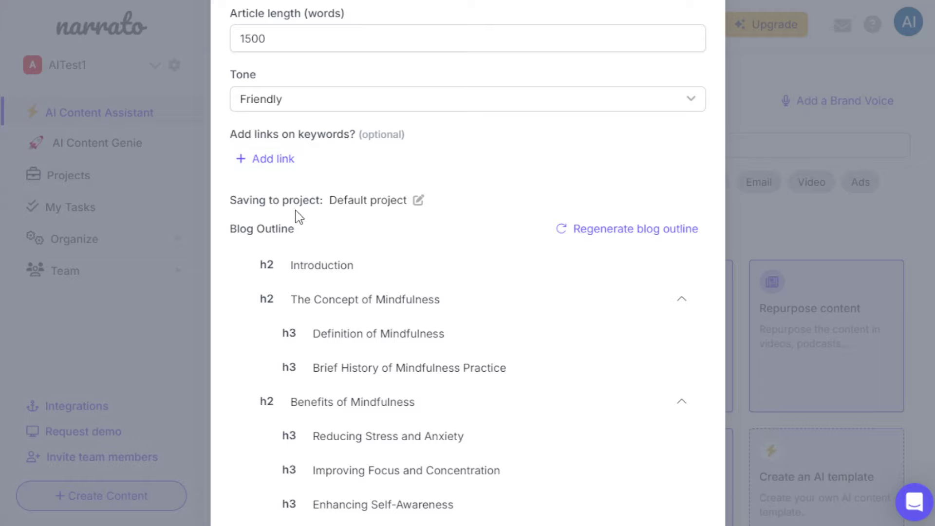
Step: Scroll through the Blog Outline to review its headings
scroll(465, 208, up, 4)
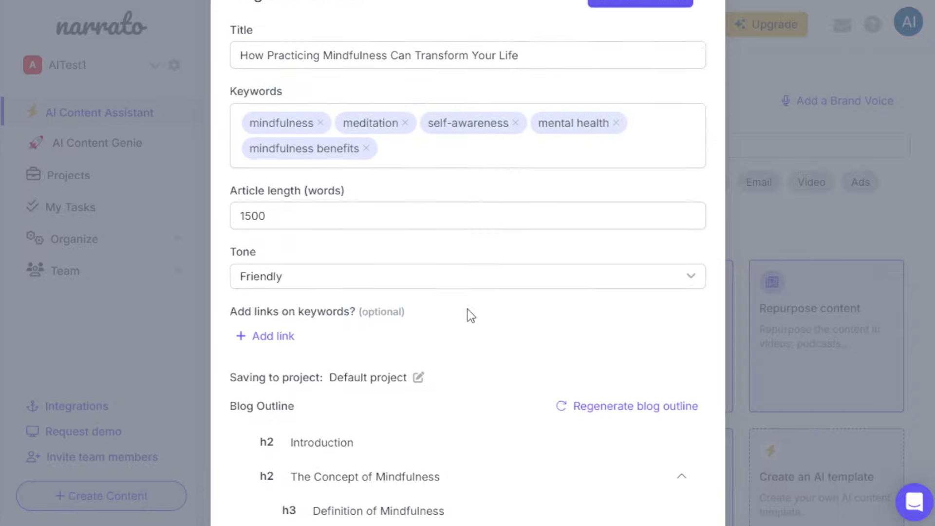
scroll(468, 316, down, 2)
scroll(447, 233, up, 3)
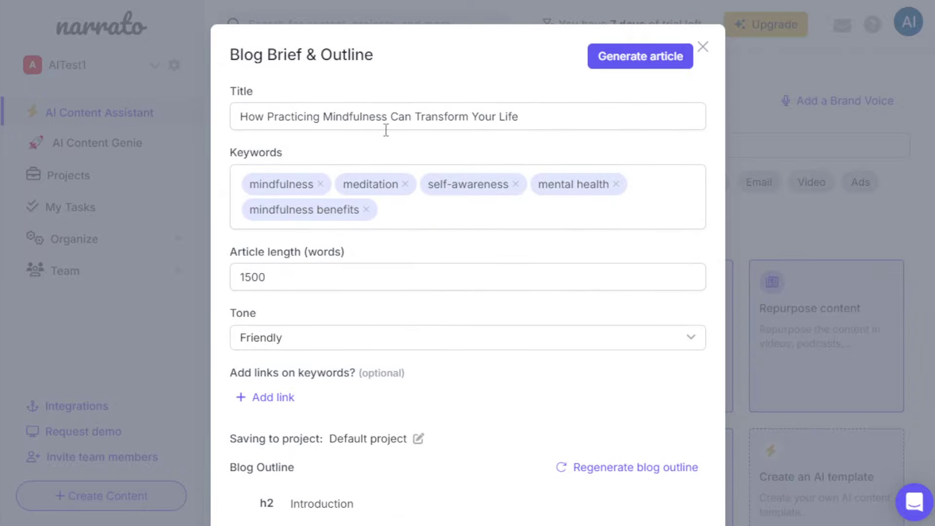
scroll(490, 159, down, 6)
mouse_move(286, 185)
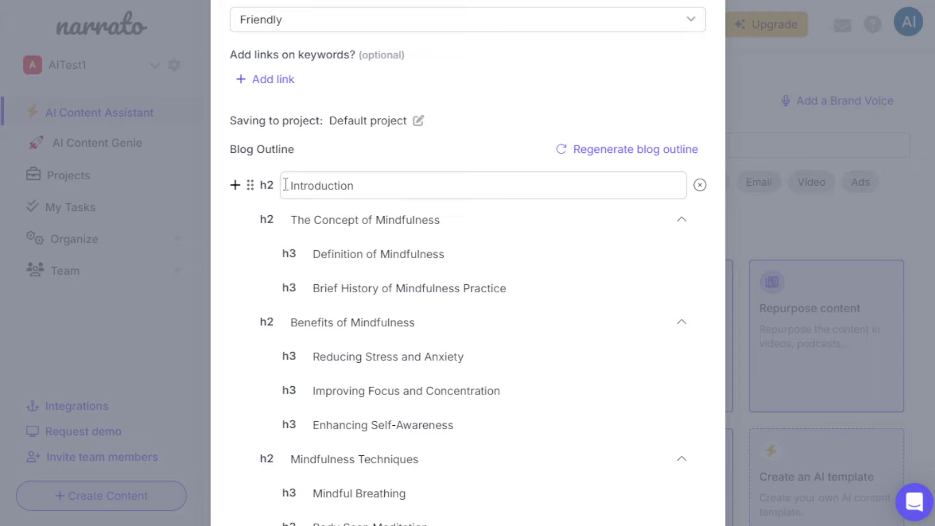
scroll(349, 205, down, 2)
mouse_move(381, 198)
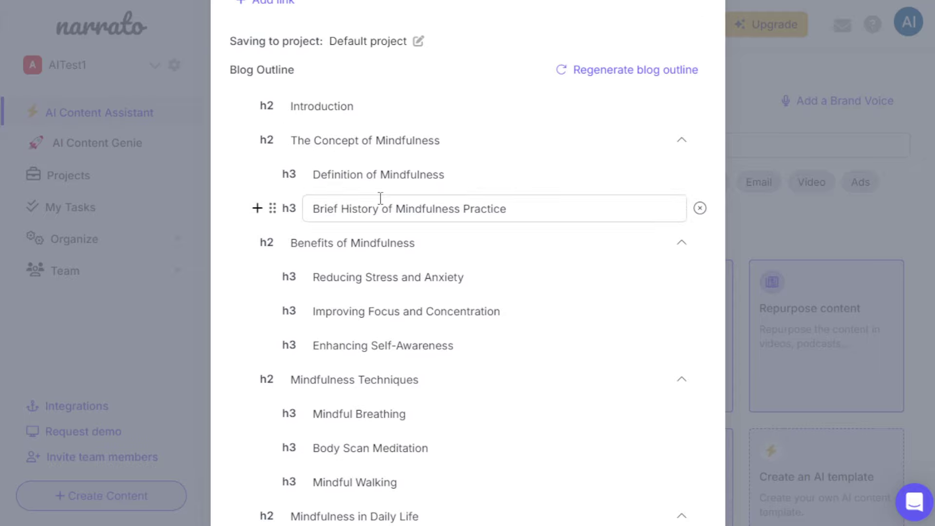
scroll(380, 198, down, 5)
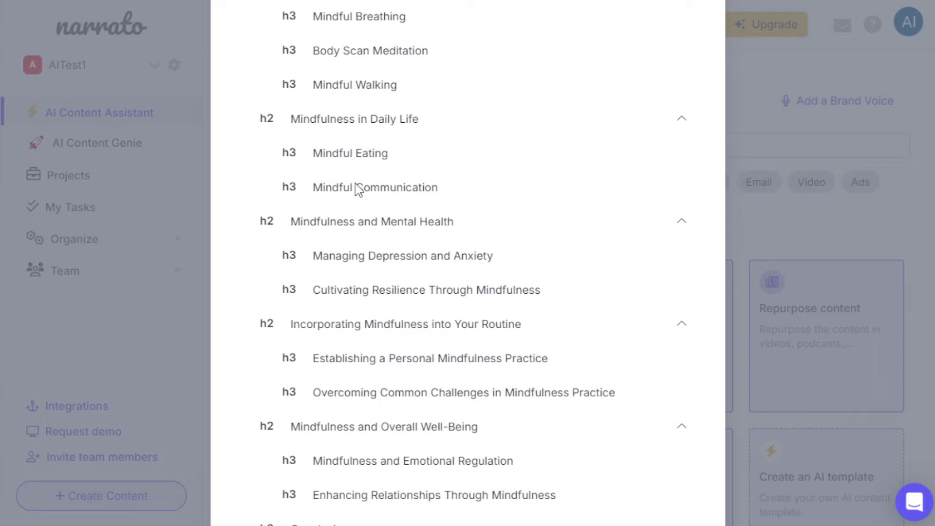
scroll(355, 183, down, 2)
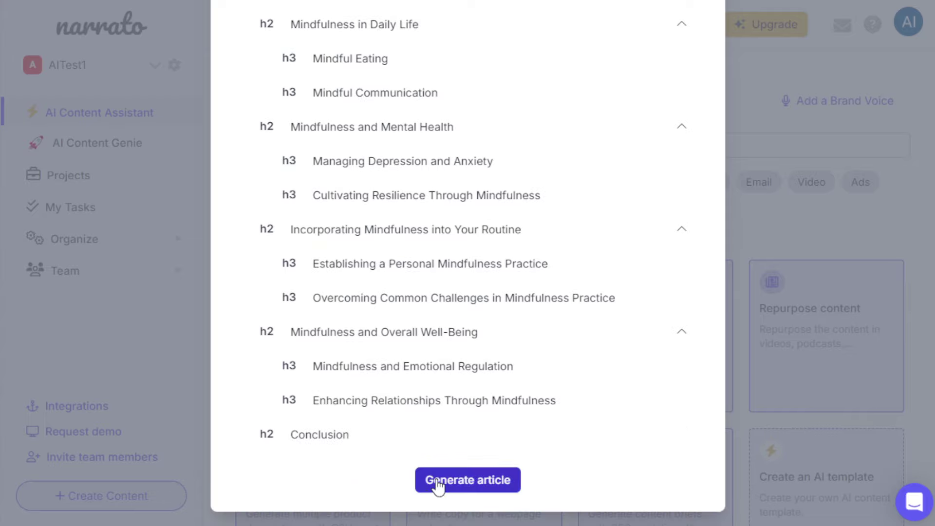
Step: Check the 'Establishing a Personal Mindfulness Practice' heading, then generate the article
mouse_move(393, 234)
click(447, 264)
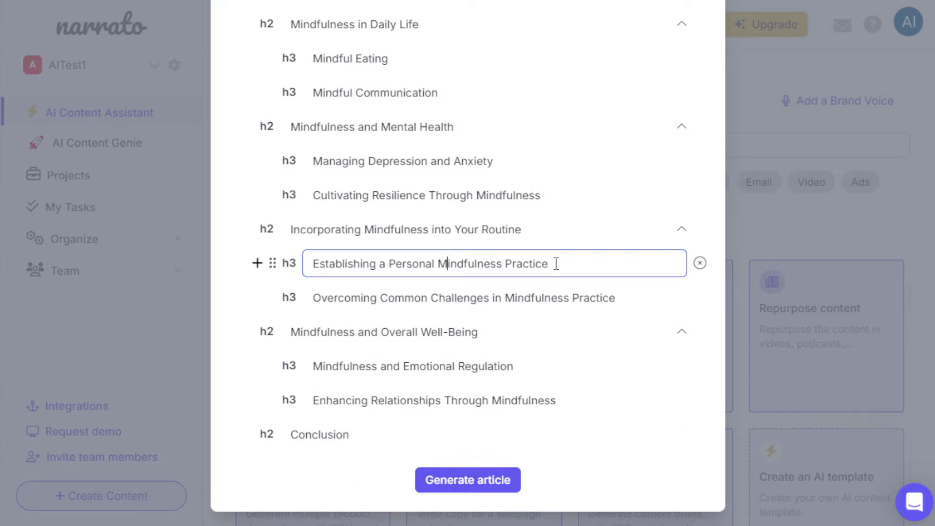
click(577, 262)
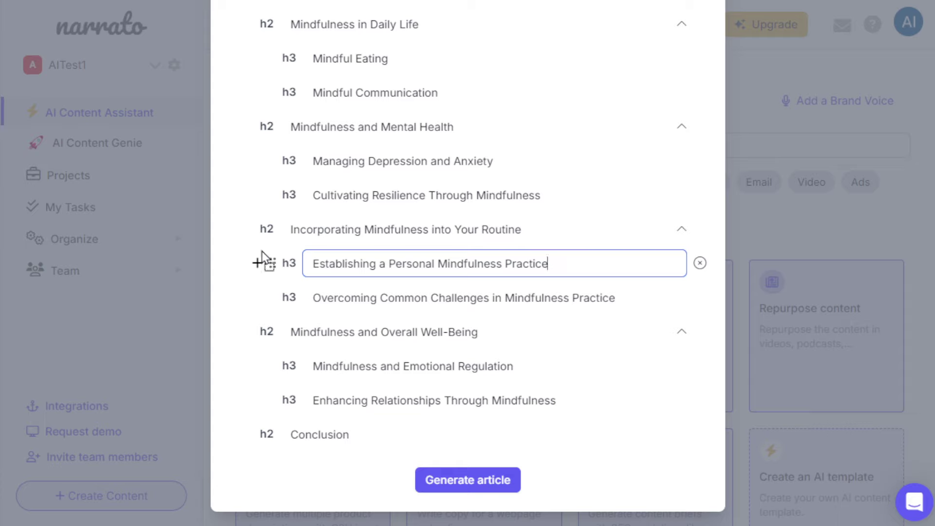
triple_click(447, 263)
click(486, 263)
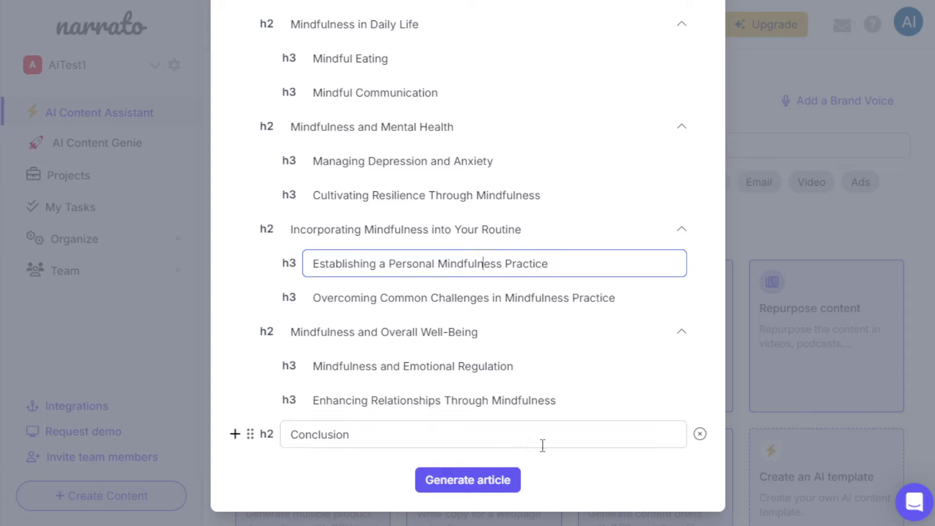
click(449, 479)
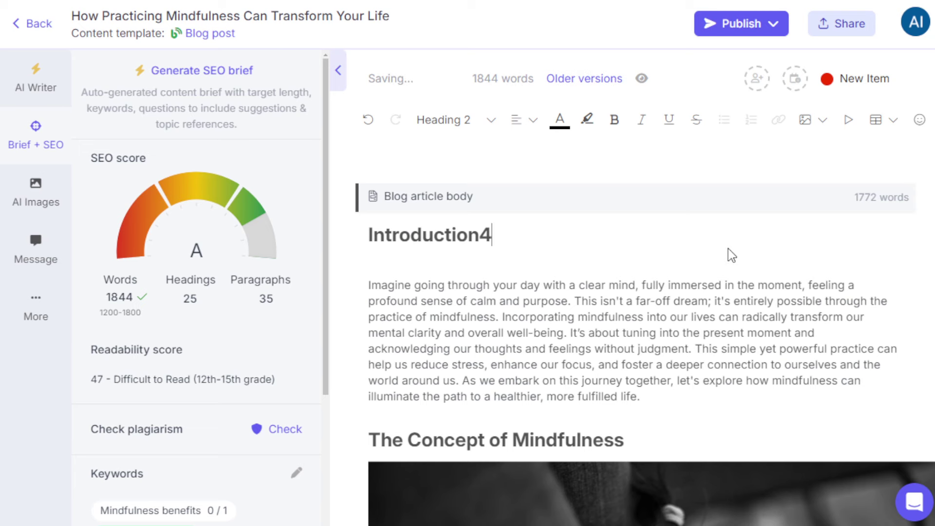
Step: Delete the stray 4 after the Introduction heading and scroll down the Brief + SEO panel
key(BackSpace)
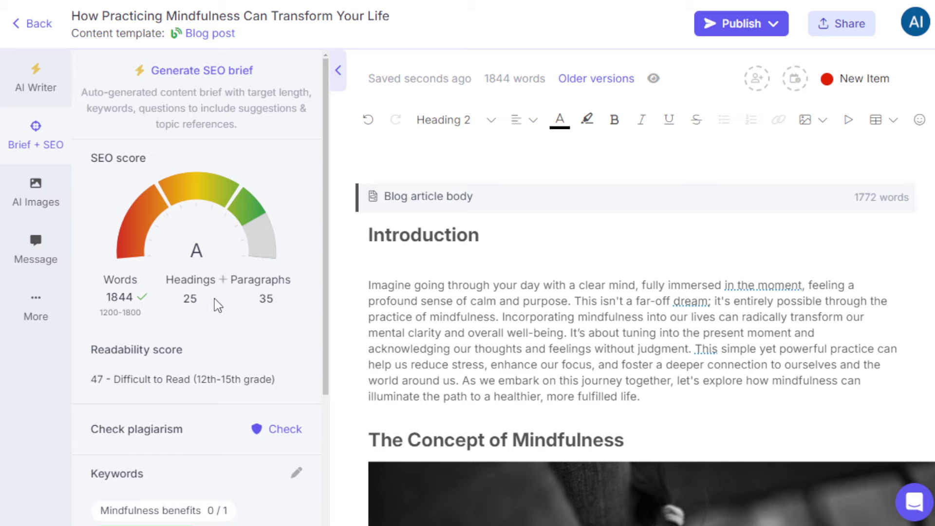
scroll(233, 253, down, 3)
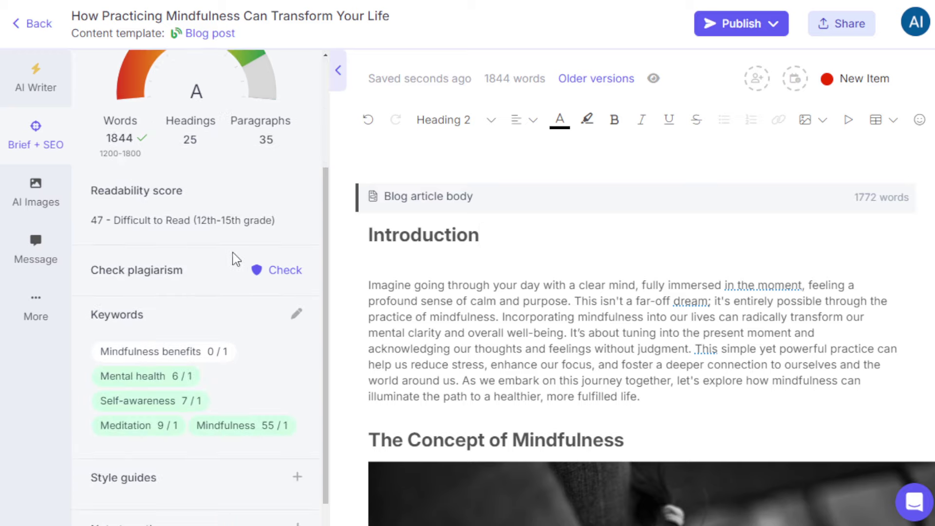
scroll(237, 252, down, 1)
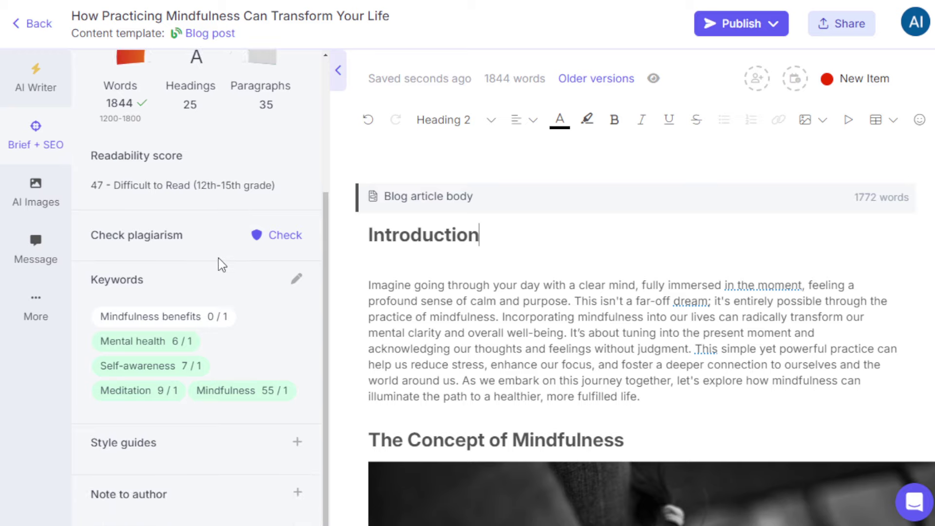
click(296, 445)
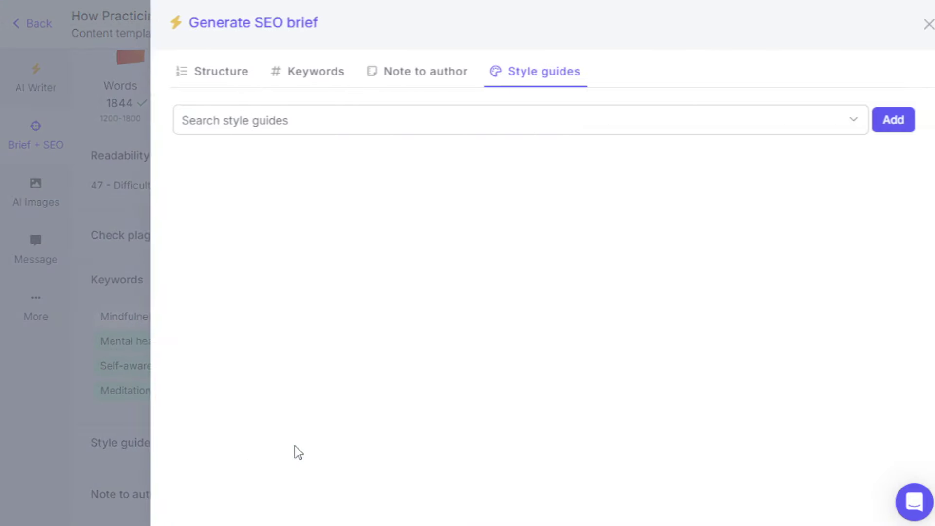
click(104, 260)
scroll(158, 293, up, 3)
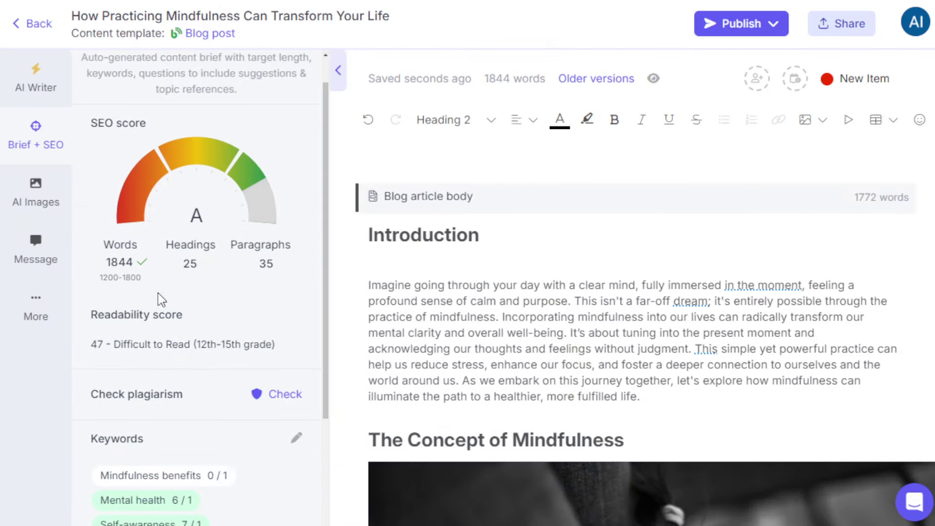
scroll(556, 263, down, 2)
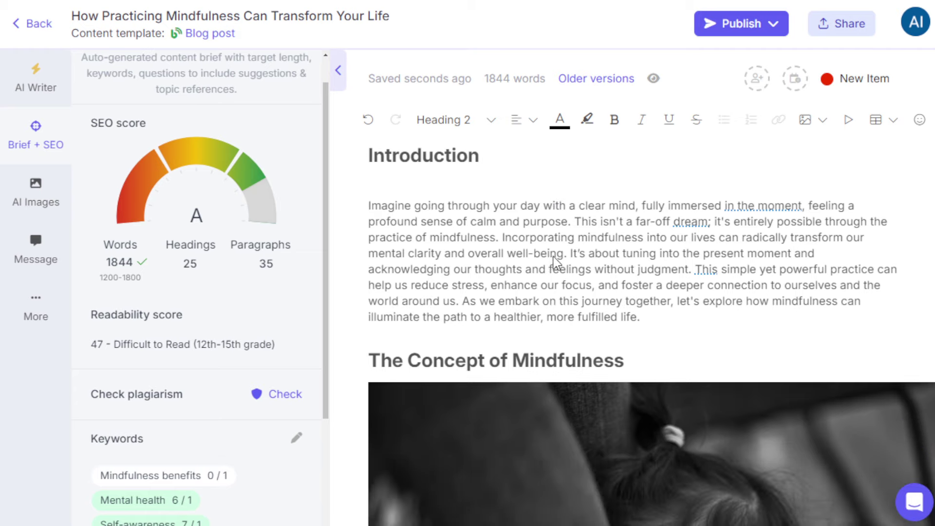
scroll(635, 278, down, 2)
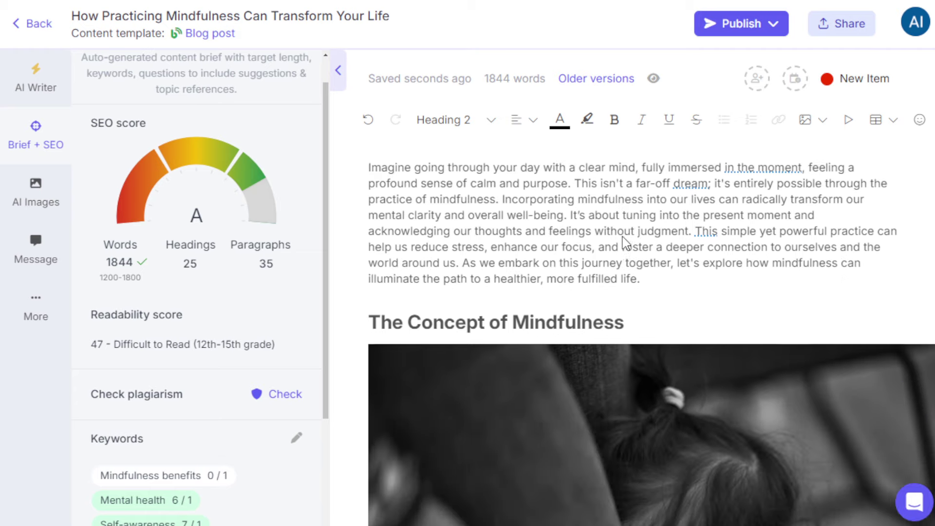
scroll(577, 205, down, 4)
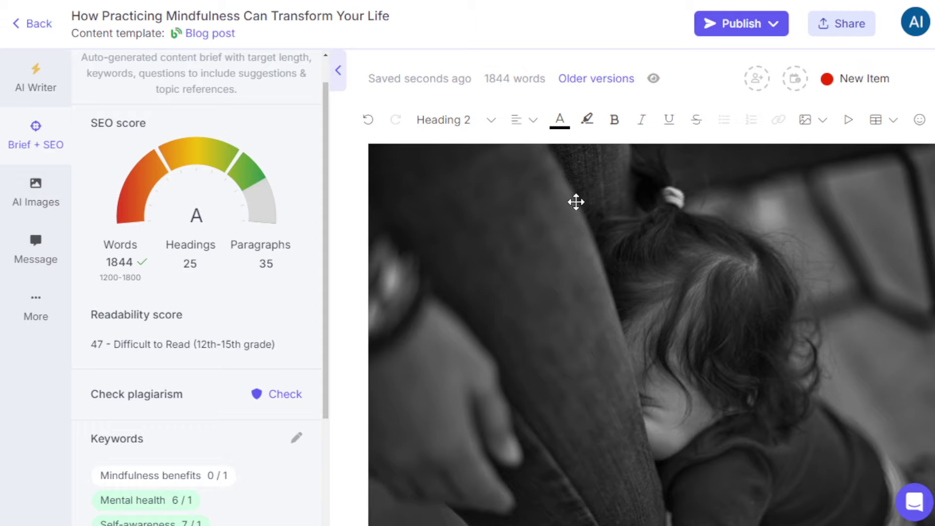
scroll(570, 219, down, 6)
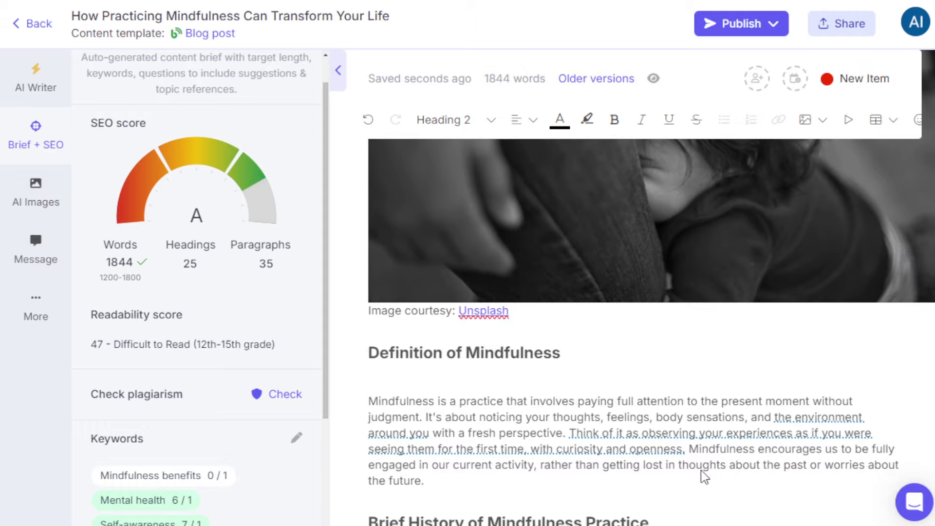
scroll(567, 377, up, 8)
scroll(567, 376, down, 6)
scroll(571, 285, down, 5)
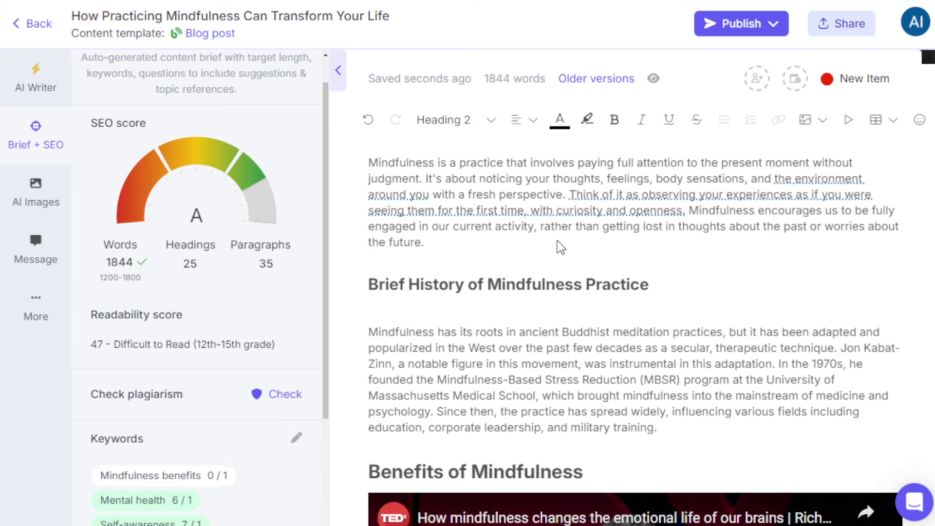
scroll(520, 244, down, 5)
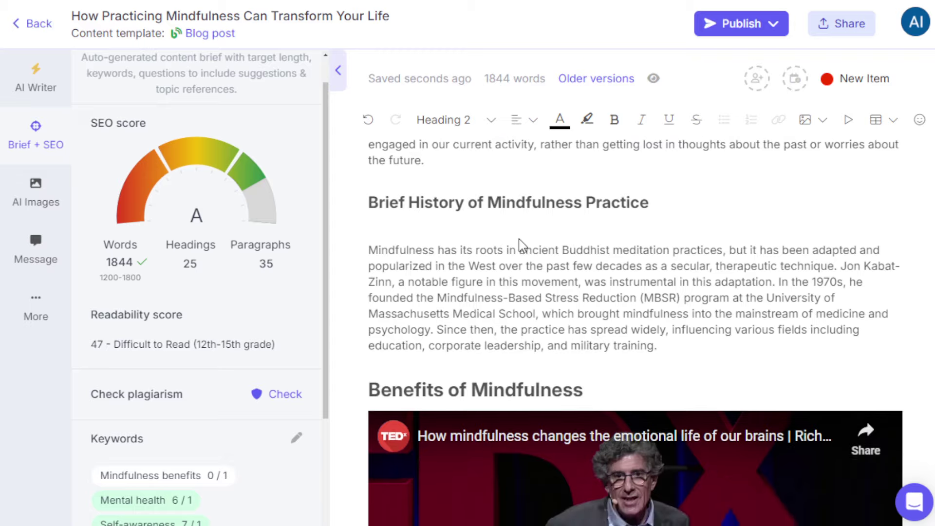
scroll(627, 199, down, 7)
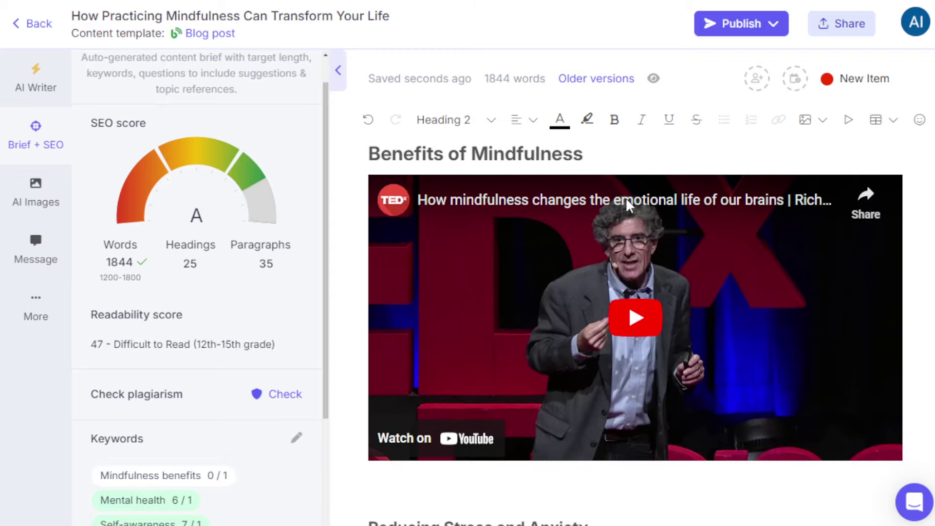
scroll(626, 200, down, 2)
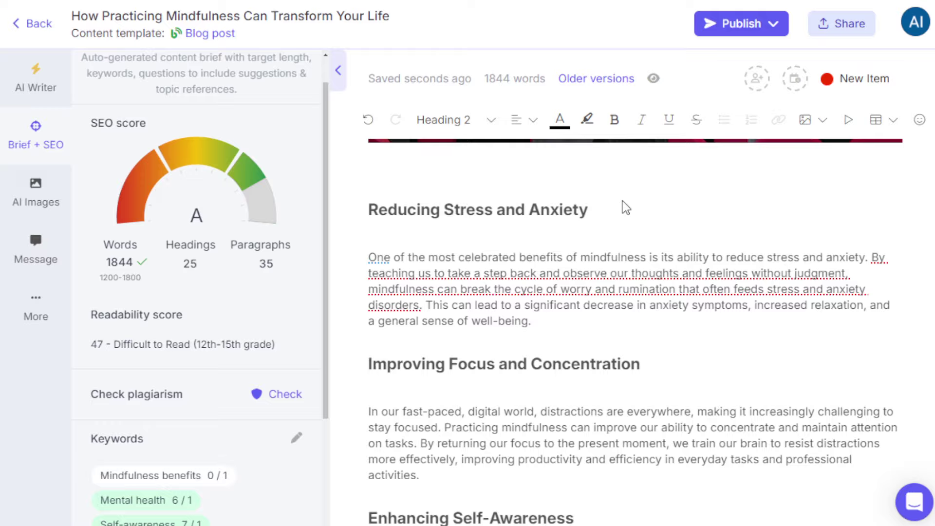
scroll(528, 253, up, 9)
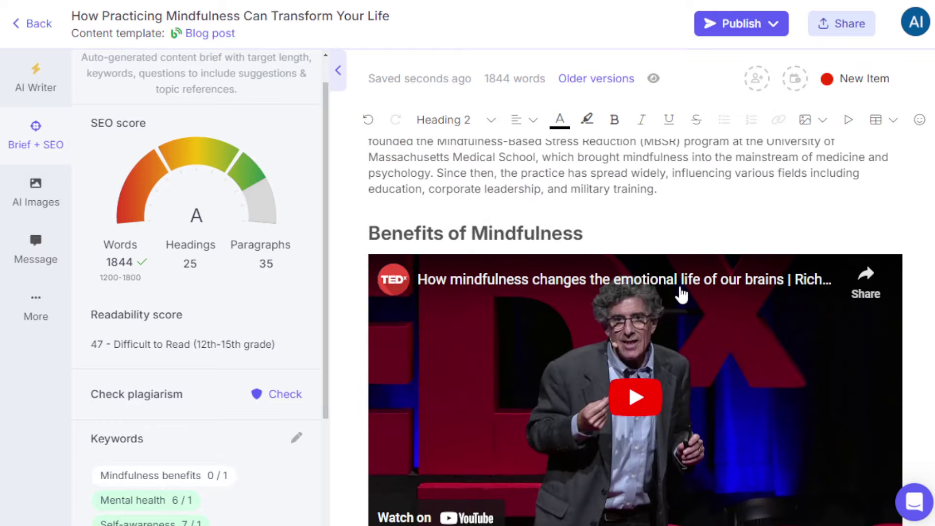
scroll(716, 253, down, 7)
scroll(709, 241, down, 20)
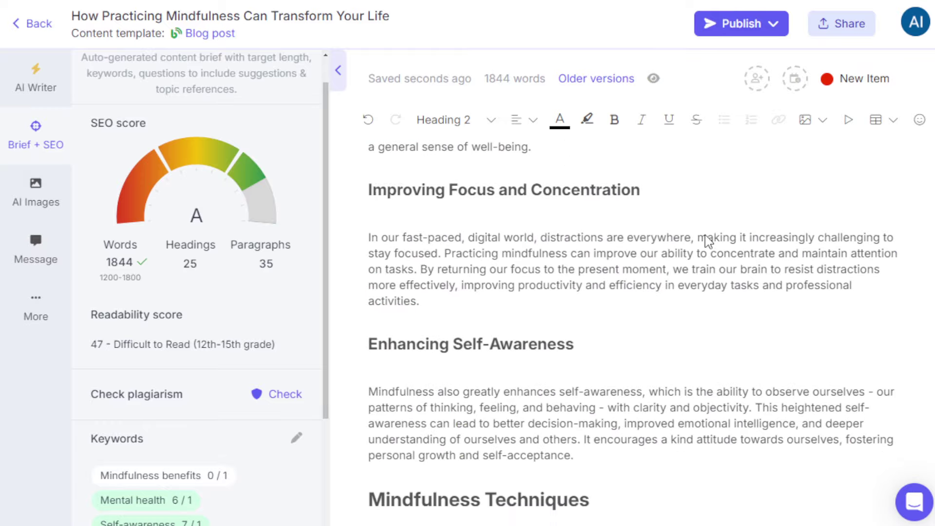
scroll(709, 241, down, 20)
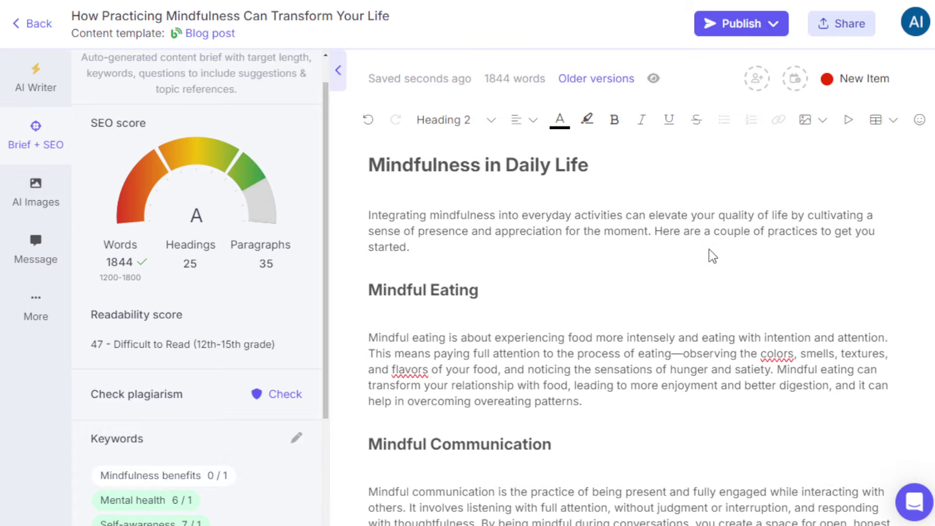
scroll(712, 254, down, 10)
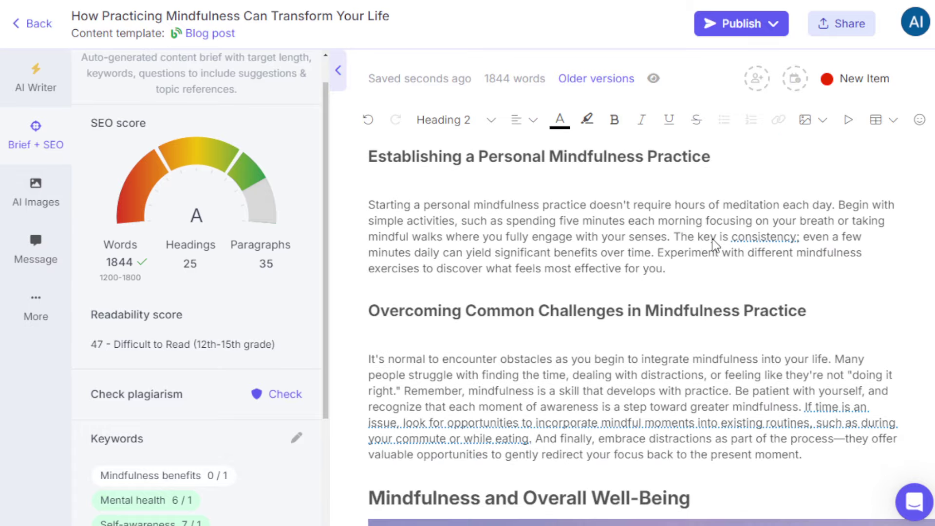
scroll(707, 290, down, 20)
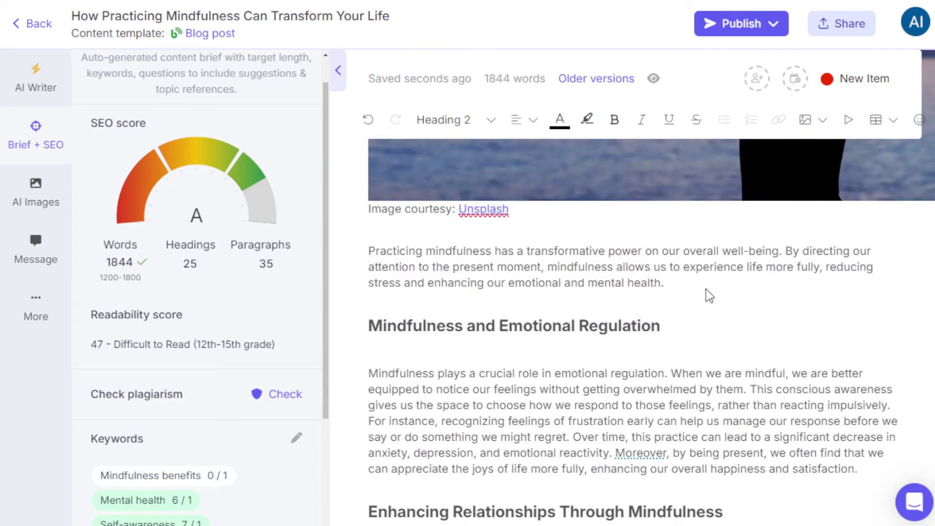
scroll(671, 251, down, 12)
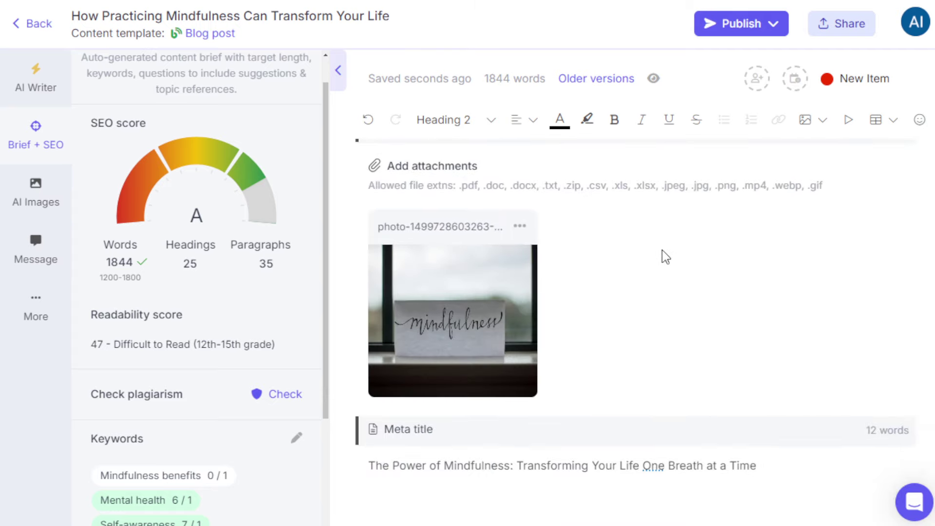
scroll(670, 322, up, 20)
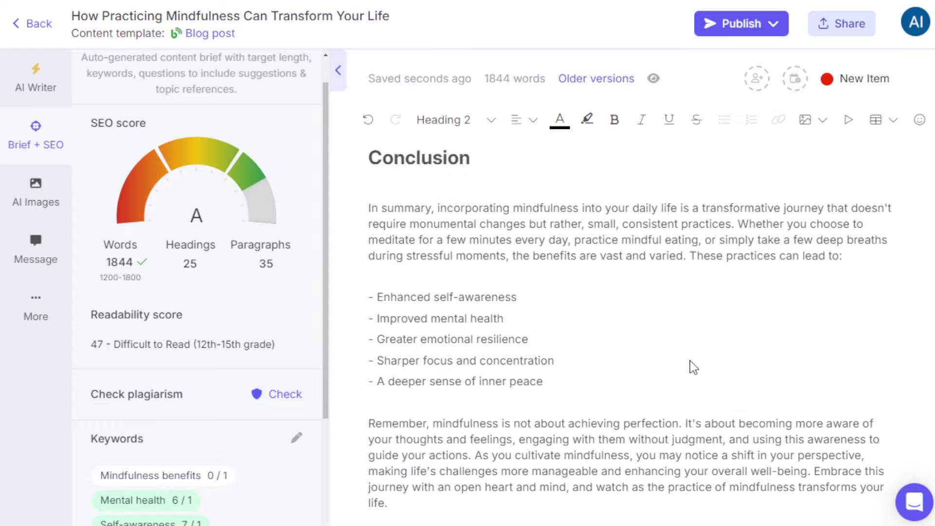
scroll(677, 345, up, 15)
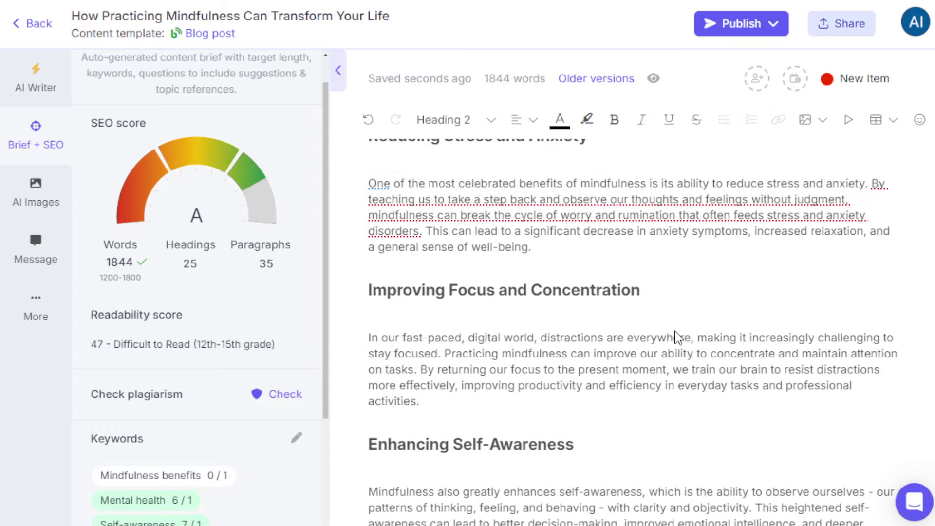
Step: Return to the Introduction and show the Publish options for WordPress, Webflow and social posts
scroll(665, 344, up, 8)
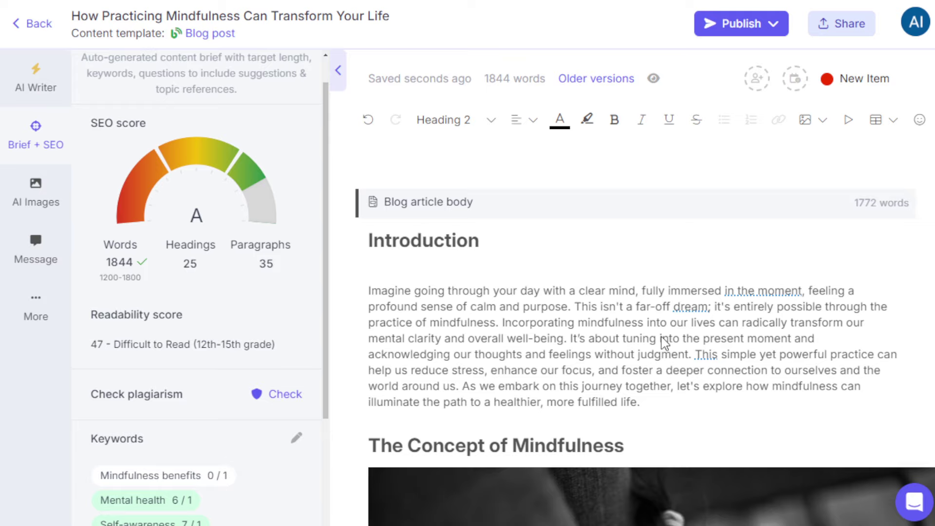
click(779, 33)
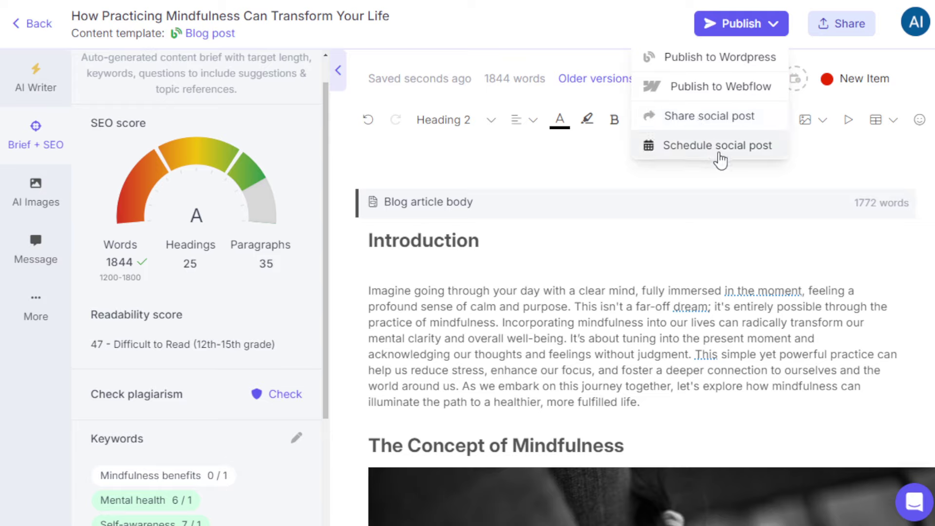
Step: Close the Publish dropdown so the article's Introduction is visible again
click(564, 186)
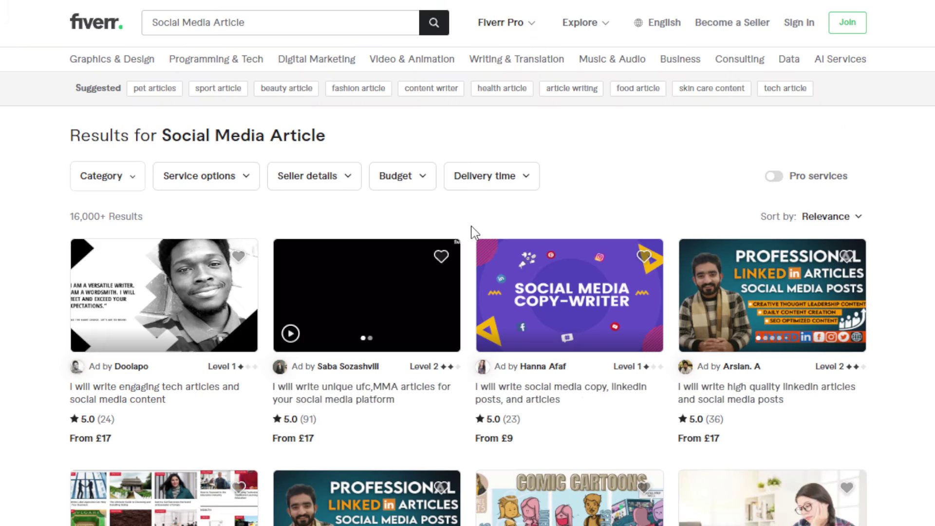
Step: Scroll through the Fiverr gig results for 'Social Media Article'
scroll(472, 222, down, 3)
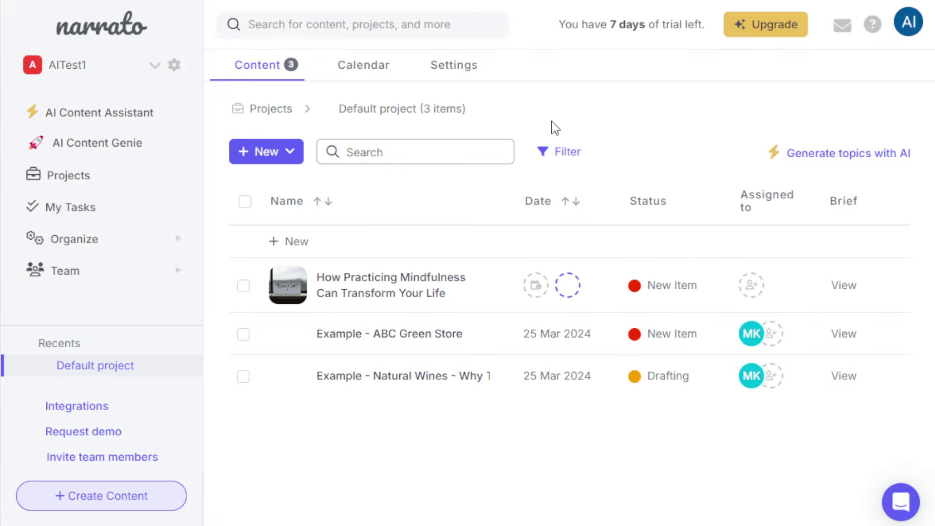
Step: Open the AI Content Assistant template gallery from the sidebar and look through it
click(106, 116)
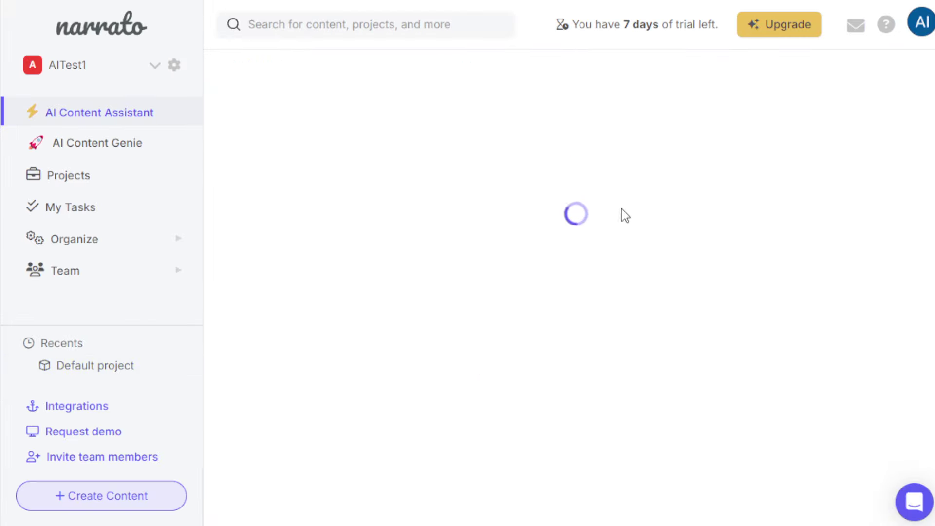
scroll(553, 229, down, 8)
scroll(566, 228, up, 6)
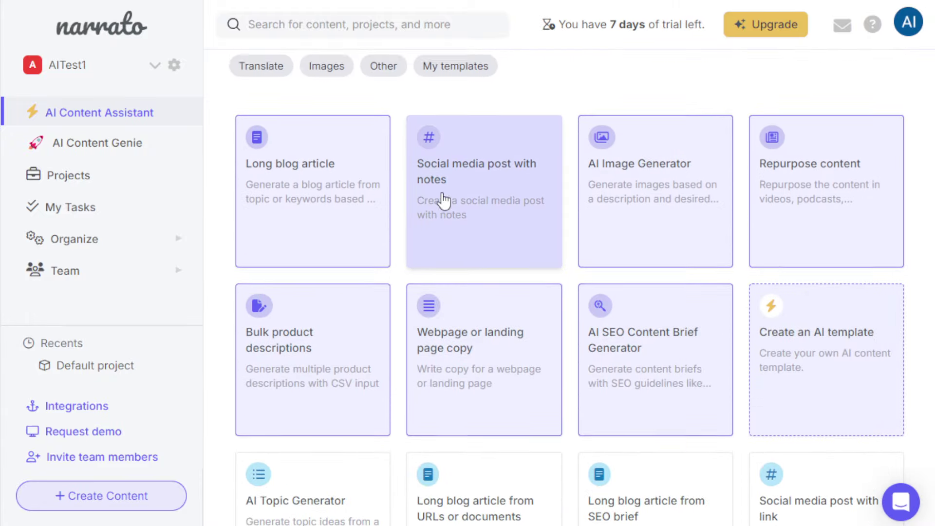
scroll(414, 202, up, 3)
Step: Filter the templates to Social Media and browse the matching templates
click(360, 188)
scroll(565, 225, down, 4)
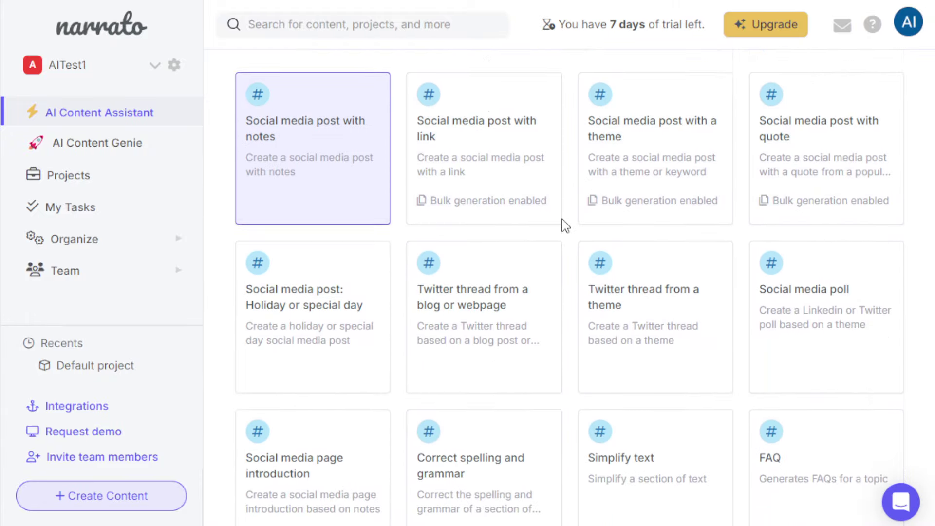
scroll(565, 225, down, 1)
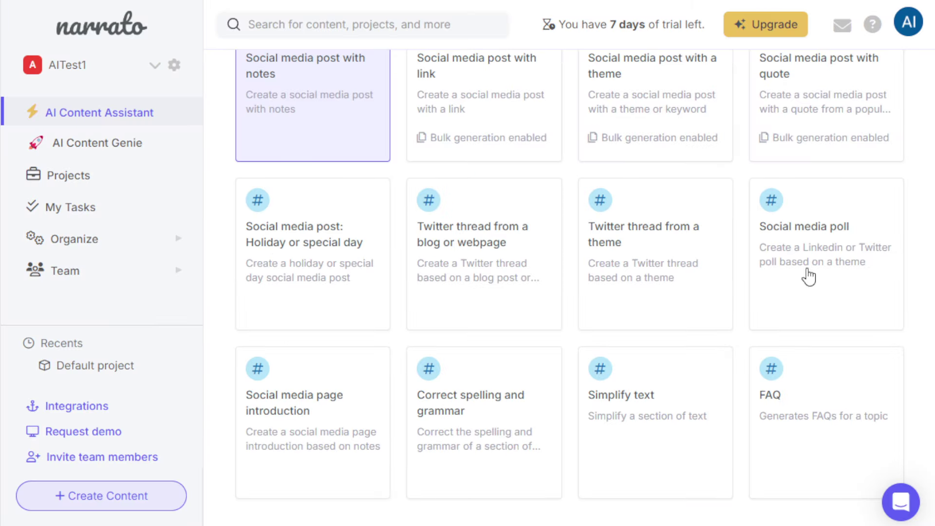
scroll(328, 238, up, 2)
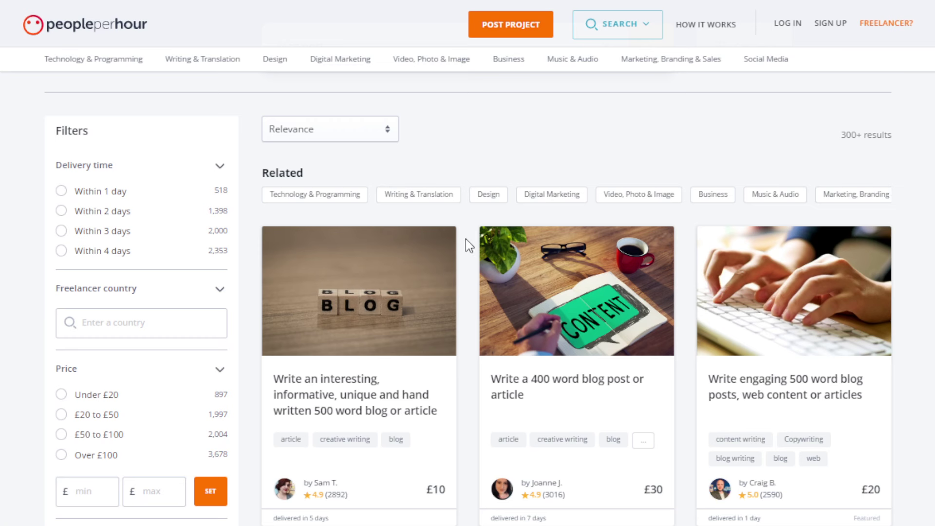
scroll(466, 240, down, 2)
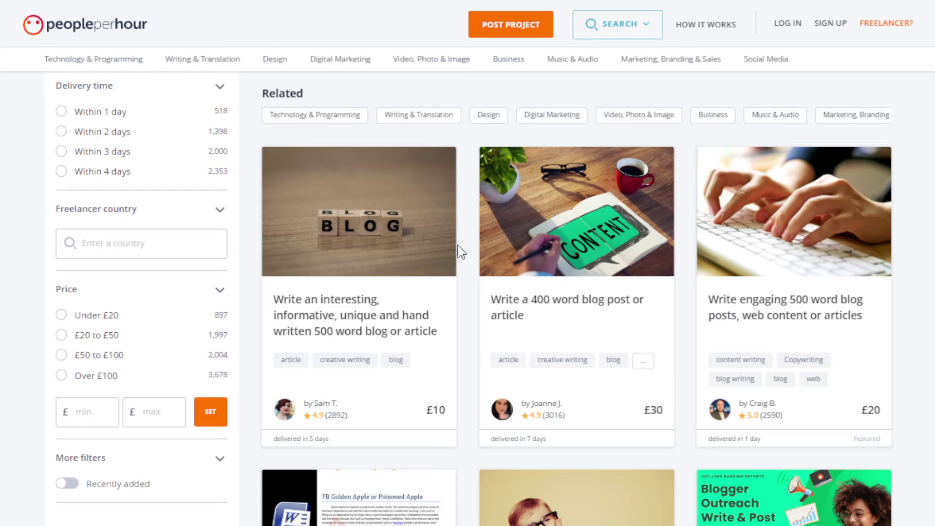
Step: Browse the PeoplePerHour blog-writing offers and show the £10 offer seller's profile card
scroll(464, 249, down, 4)
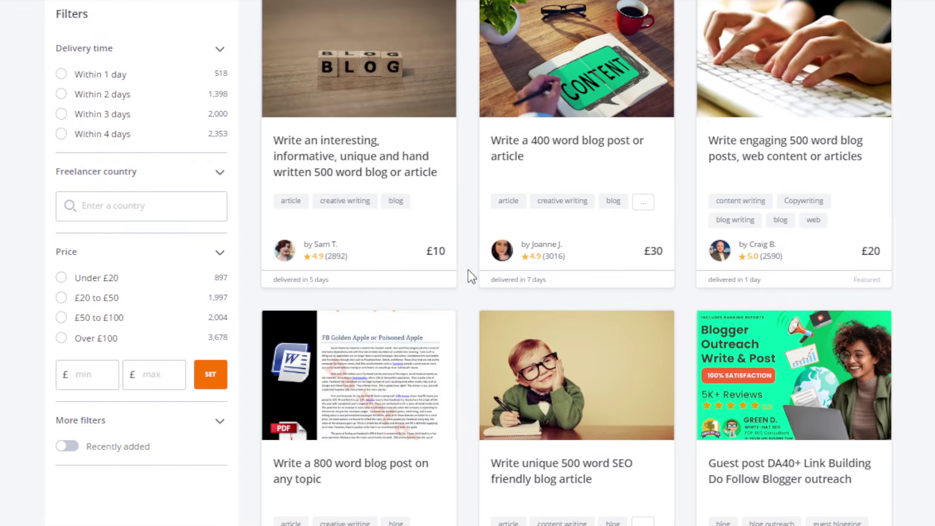
scroll(469, 270, down, 9)
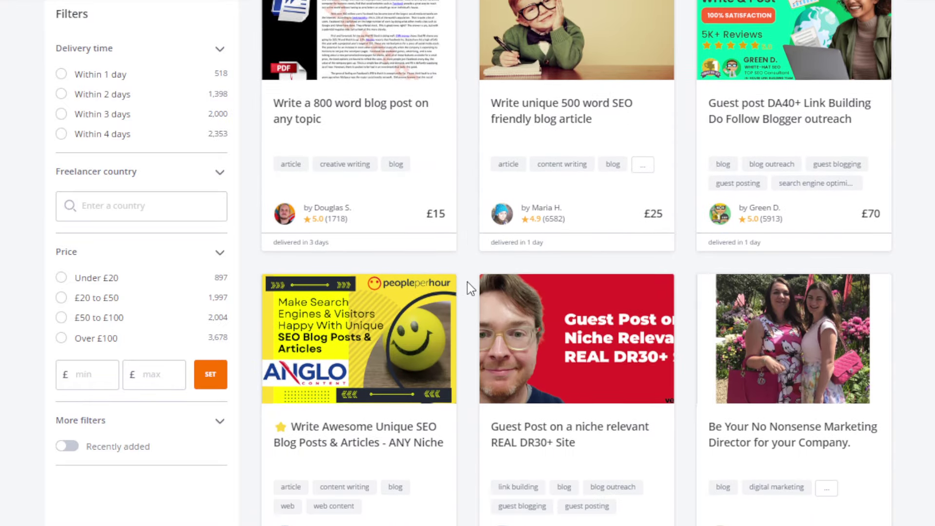
scroll(469, 288, down, 1)
scroll(468, 290, down, 2)
scroll(468, 290, up, 5)
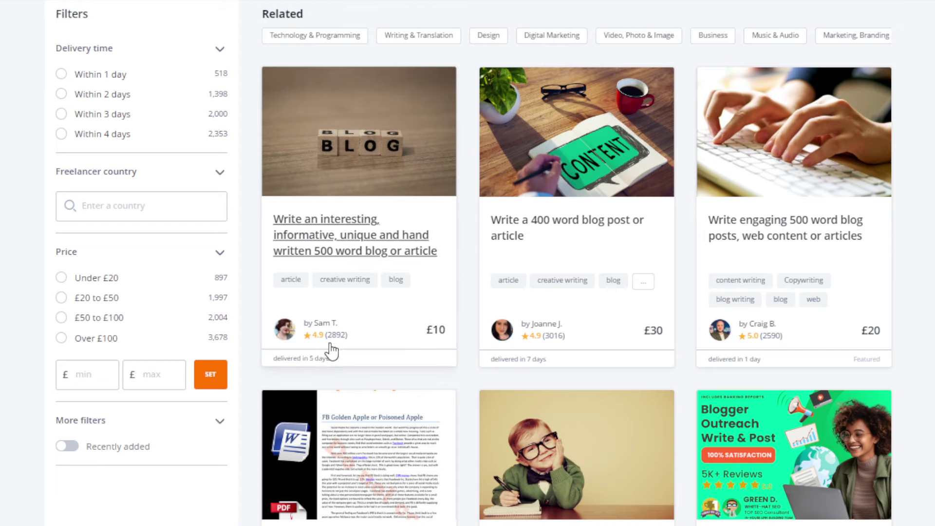
mouse_move(321, 343)
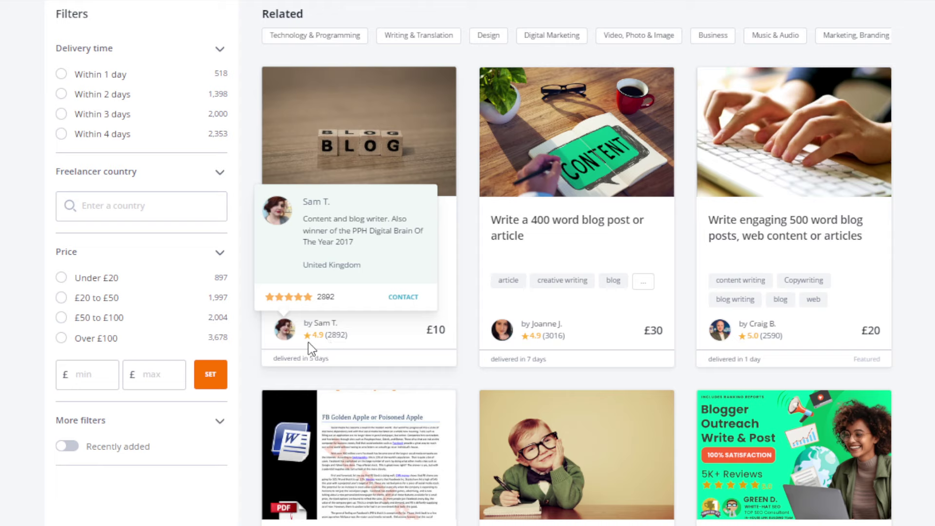